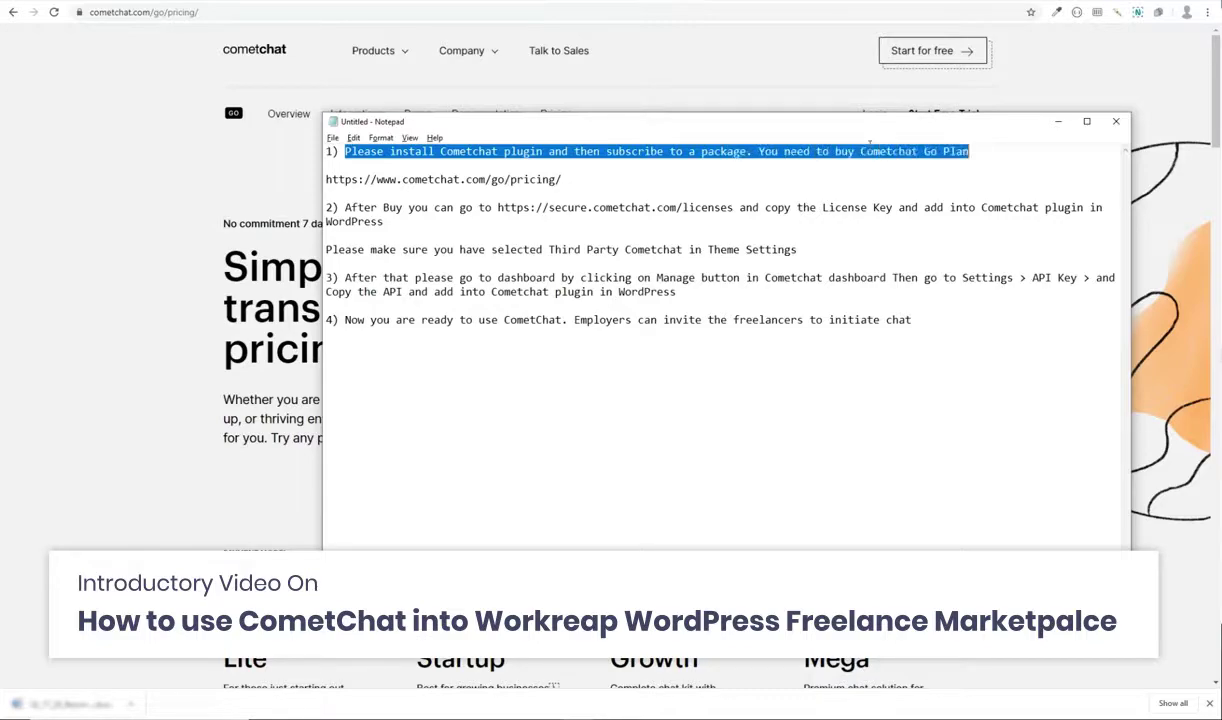
Review the CometChat Go pricing page, from its introduction to the Lite, Startup, Growth and Mega plans.
click(584, 190)
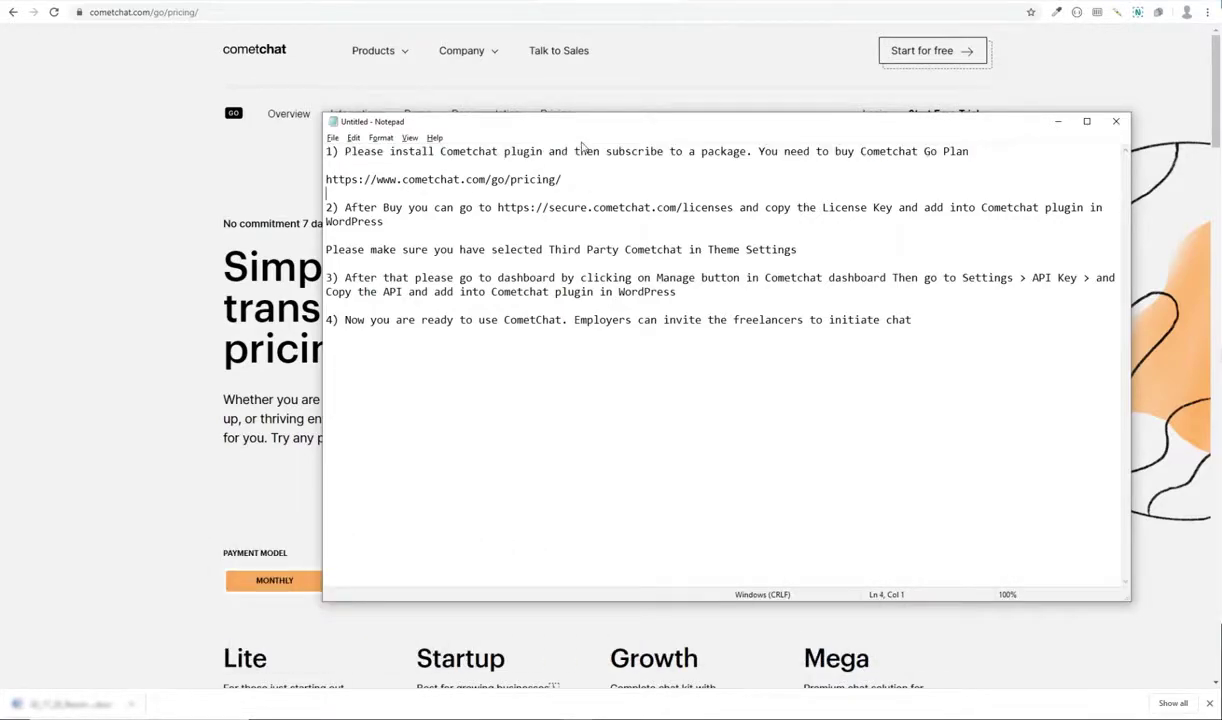
click(144, 124)
mouse_move(383, 62)
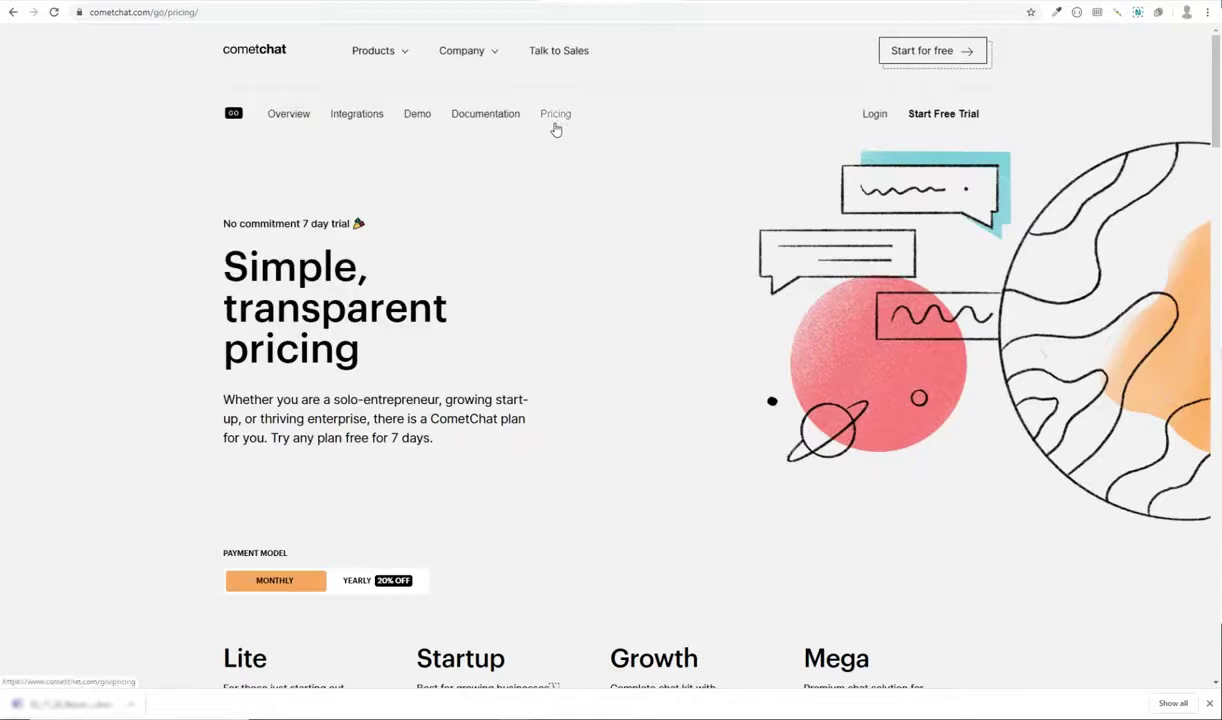
scroll(556, 221, down, 3)
scroll(292, 512, down, 3)
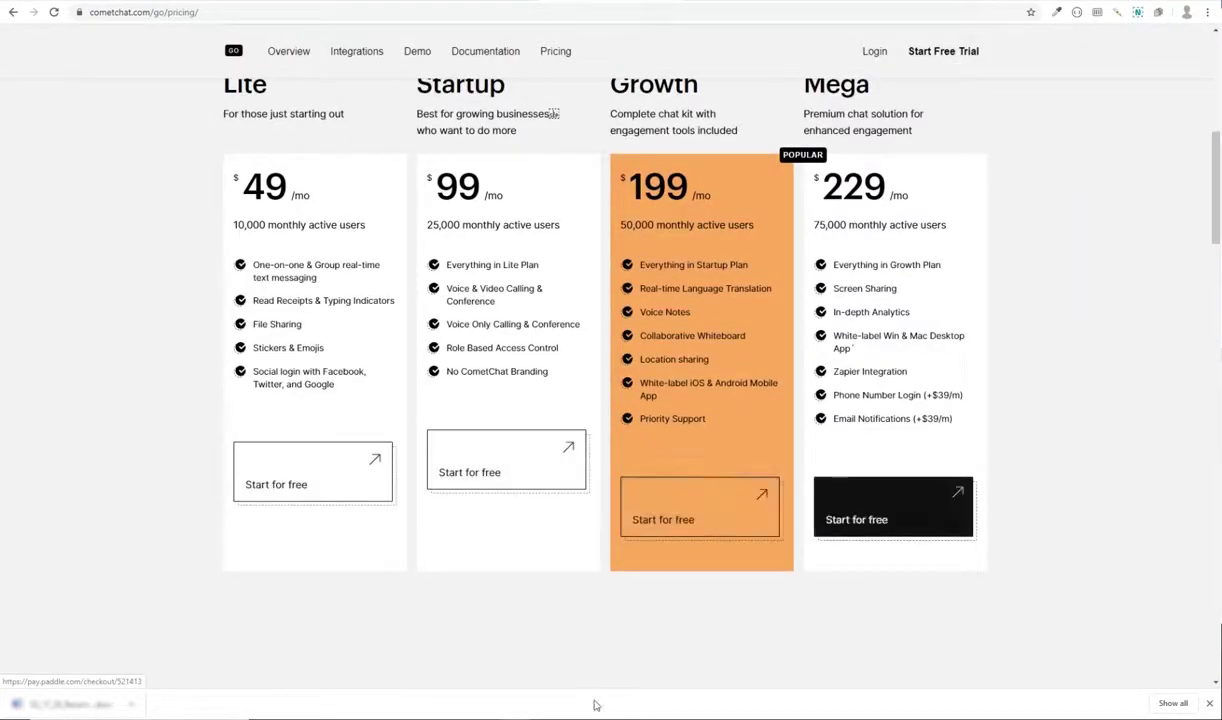
mouse_move(595, 704)
Highlight the second setup instruction in Notepad and select the license key on the CometChat licenses page.
click(552, 645)
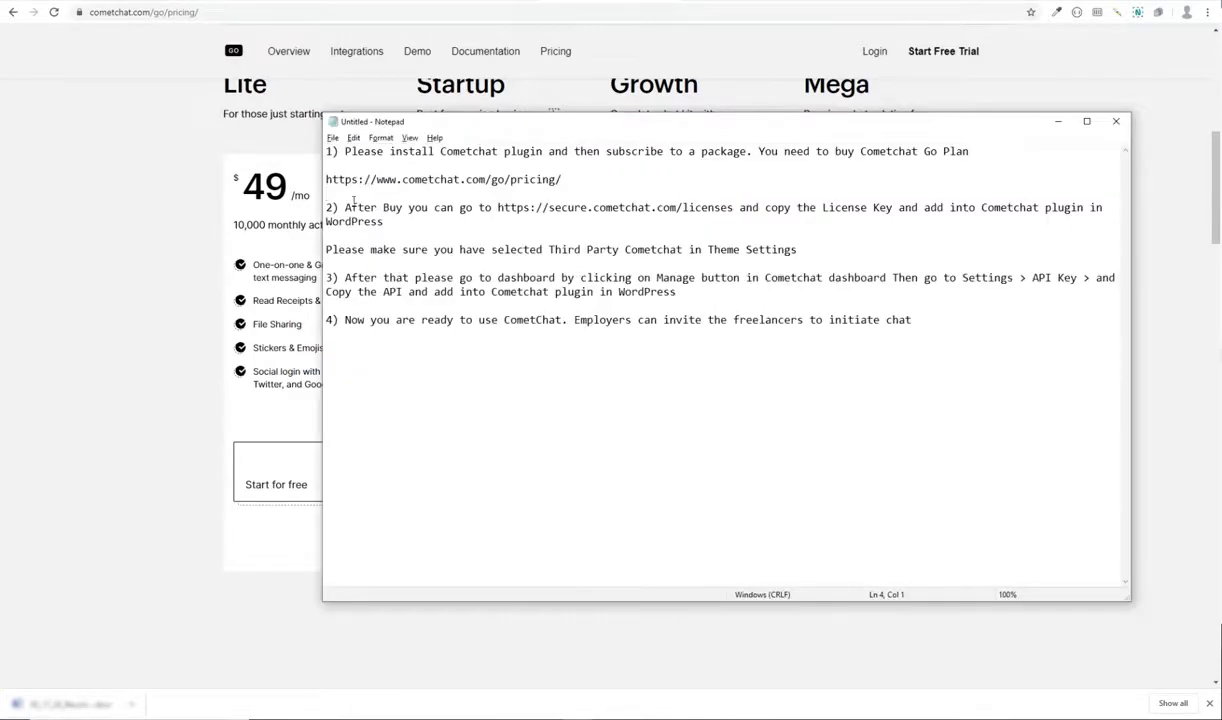
drag(345, 207, 1083, 219)
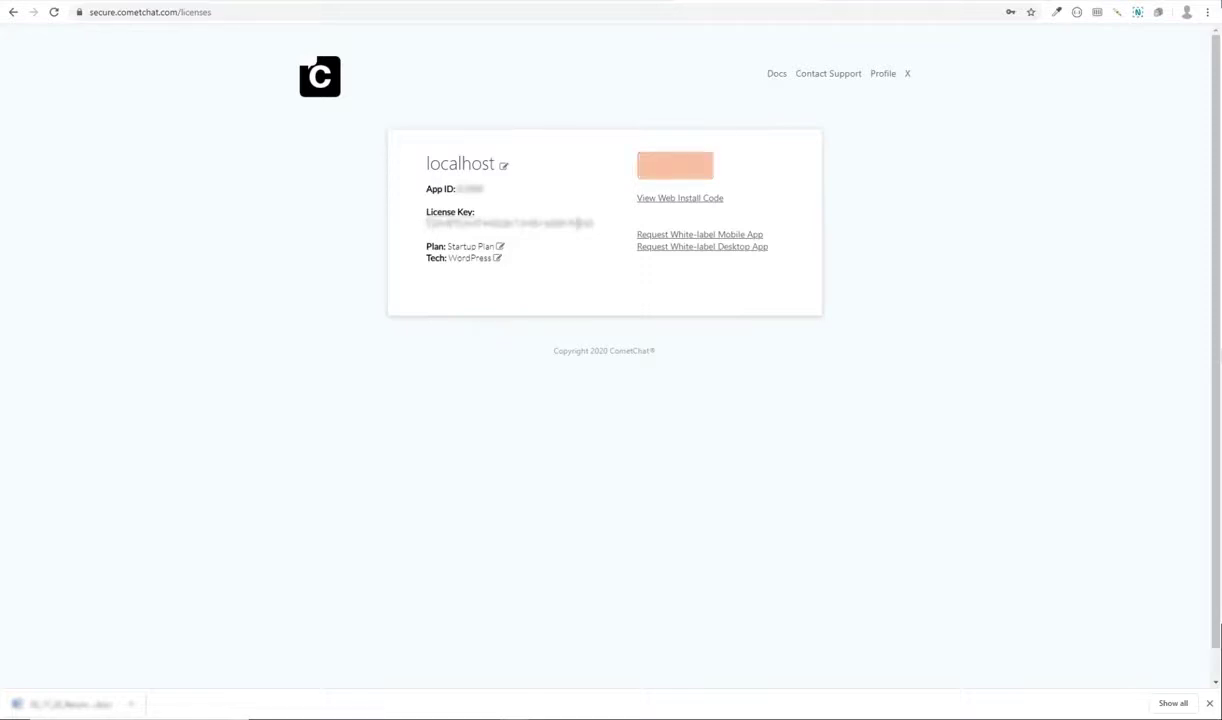
drag(427, 223, 597, 229)
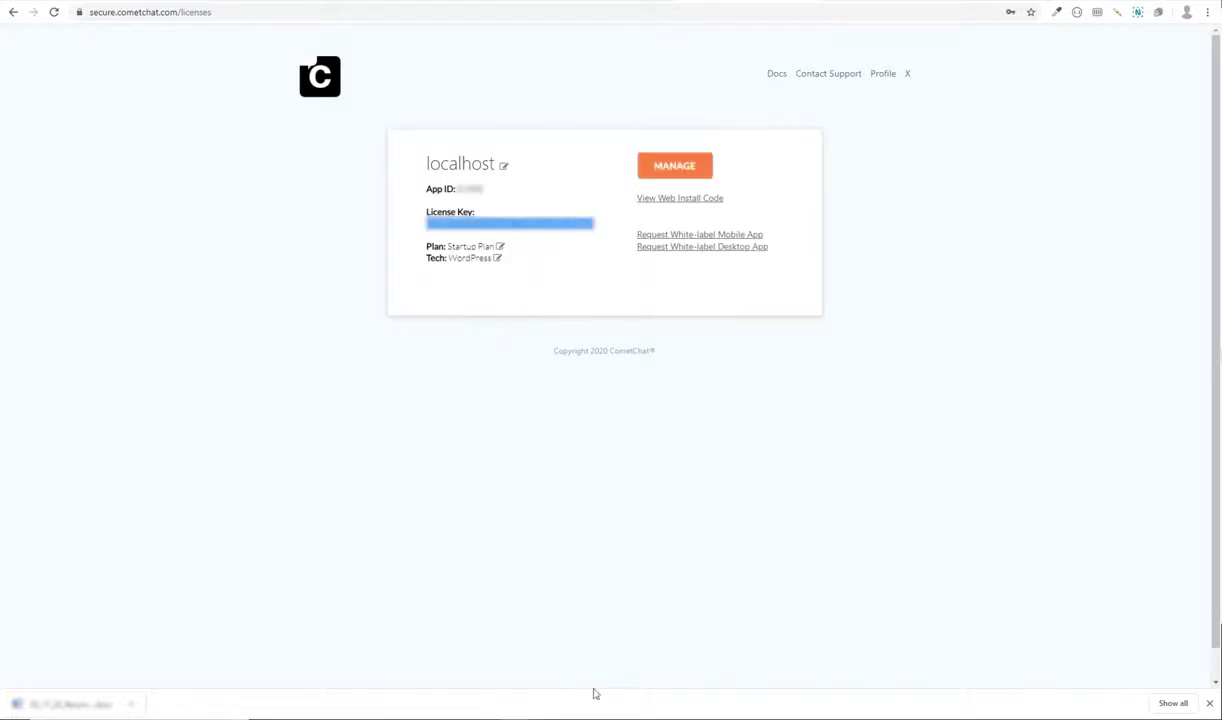
Following the Notepad note, check the Third Party CometChat choice for Real Time Chat in the WordPress theme's Directory Settings.
key(alt+Tab)
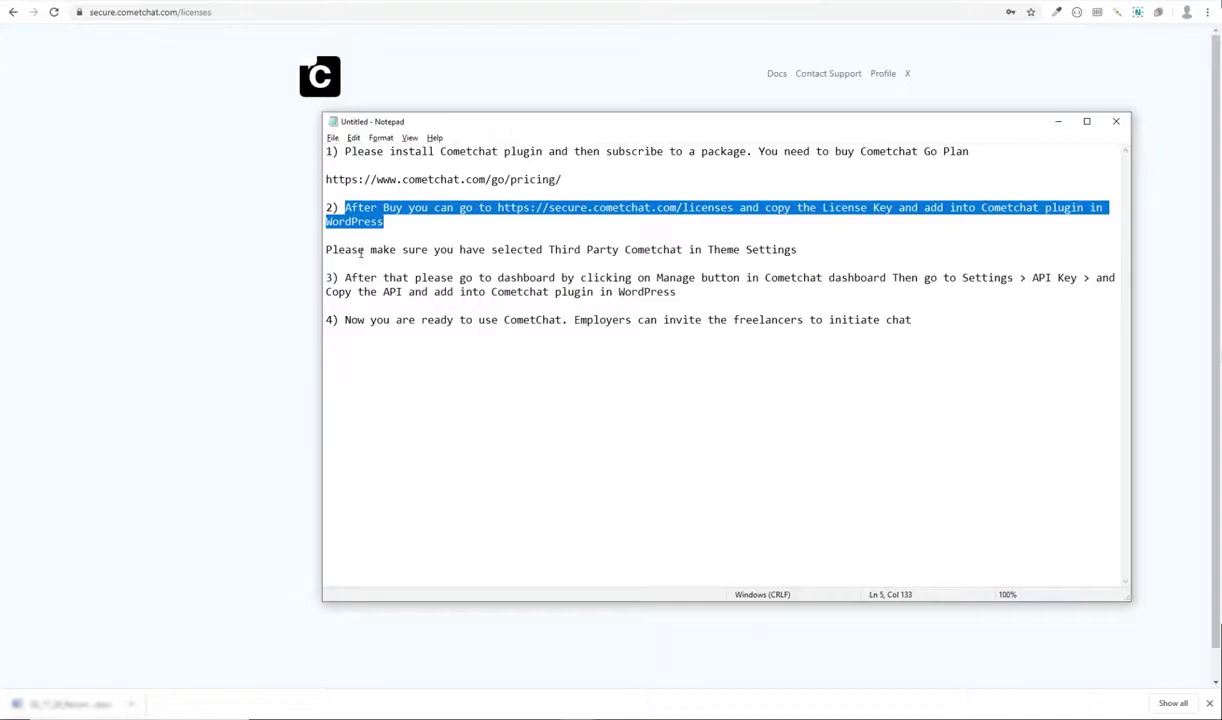
drag(328, 251, 805, 249)
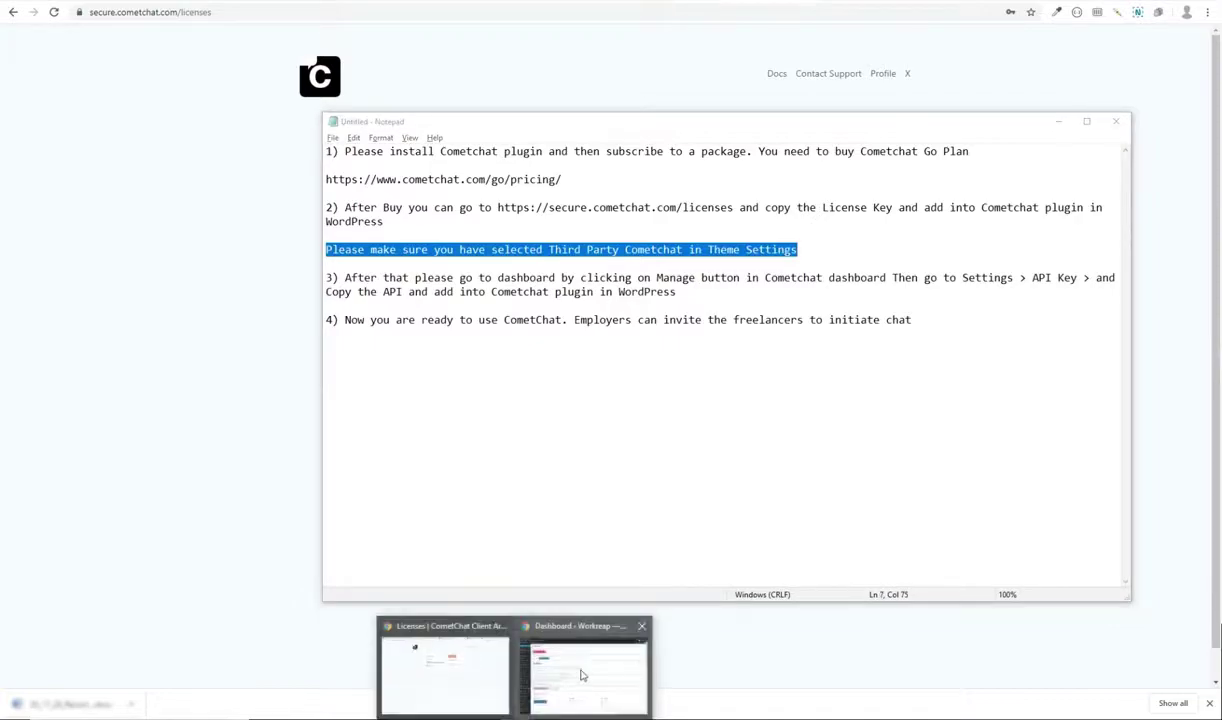
click(548, 647)
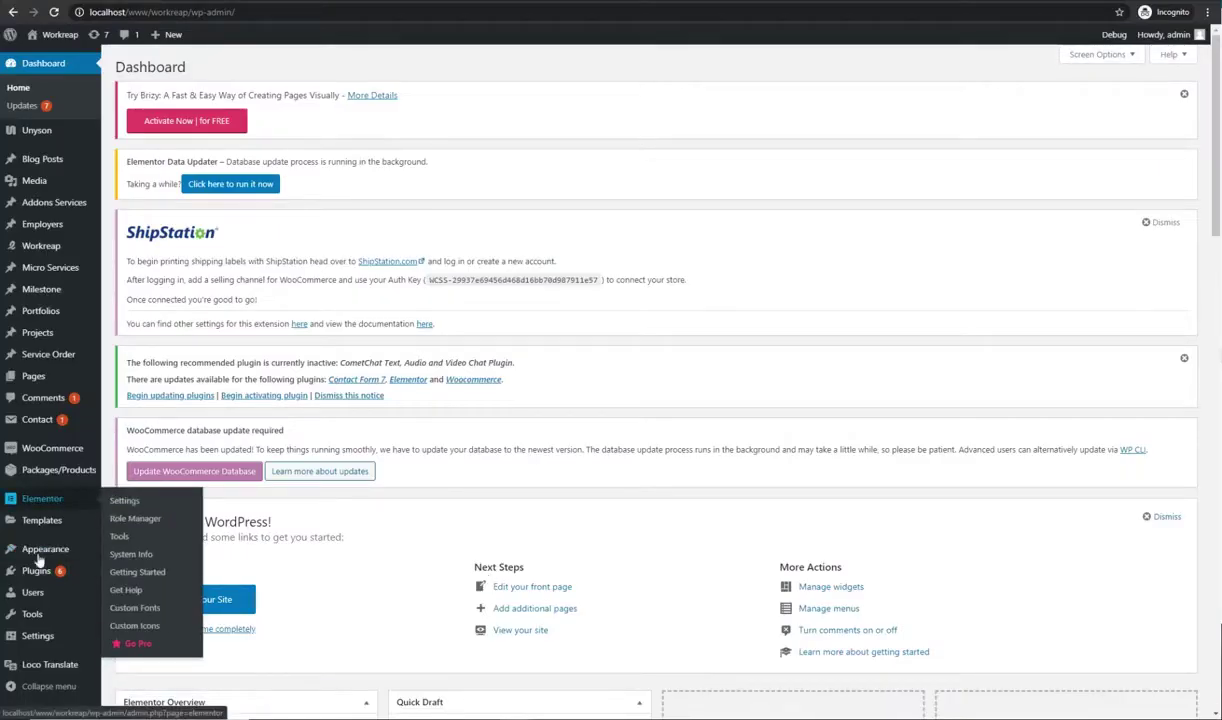
mouse_move(45, 549)
click(133, 504)
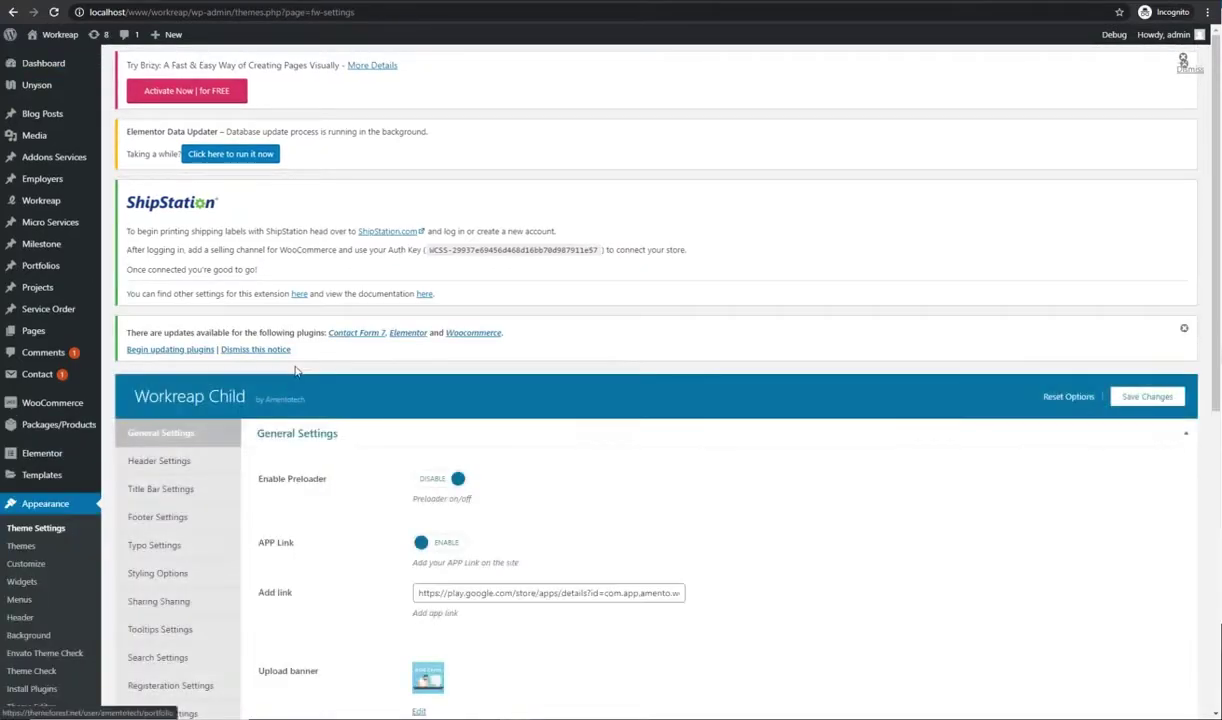
scroll(160, 430, down, 3)
click(158, 452)
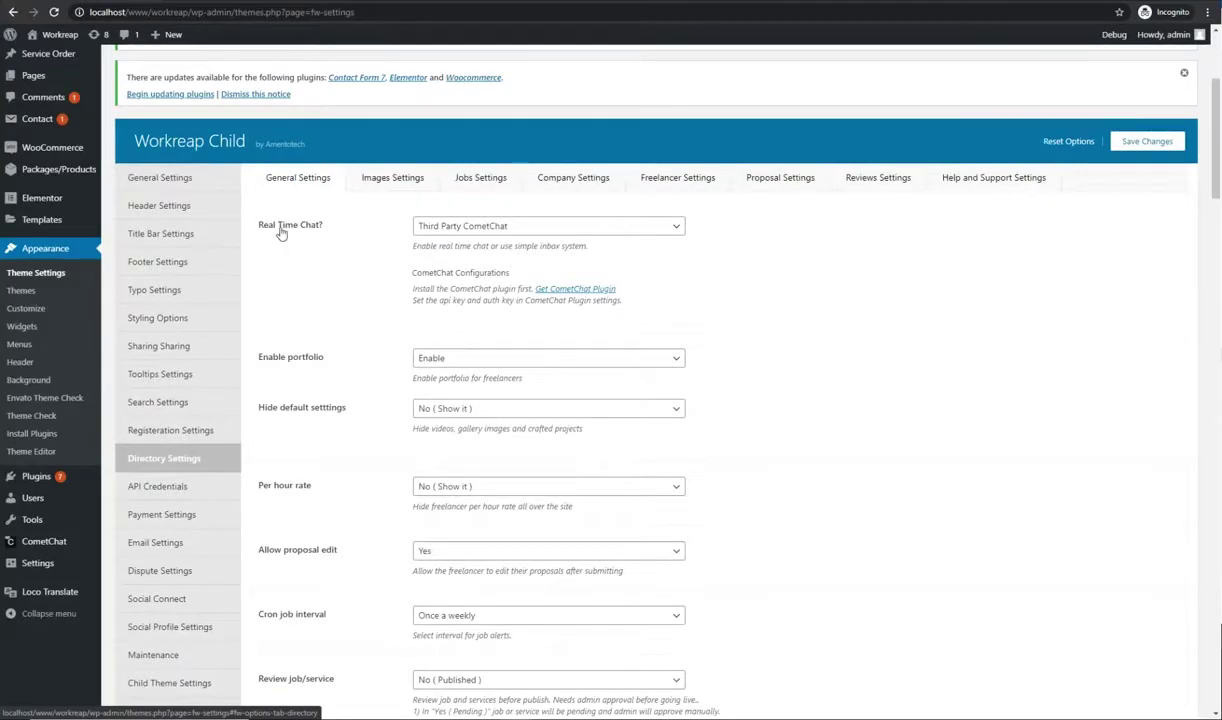
click(460, 226)
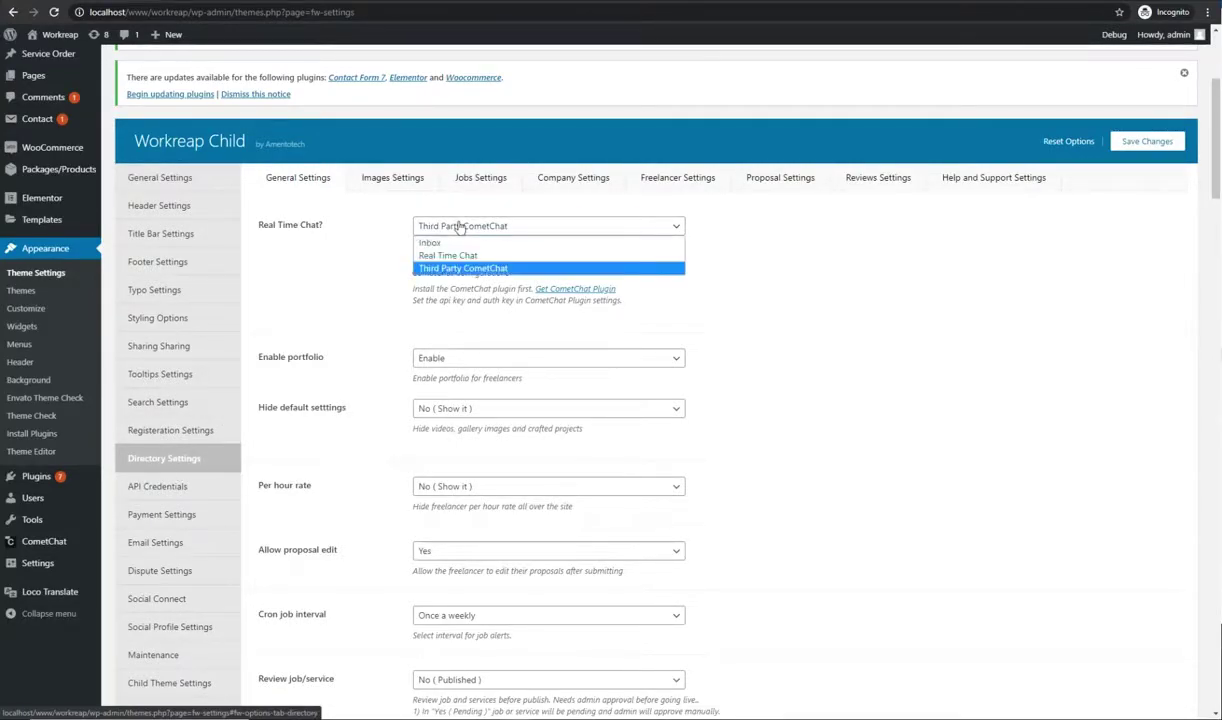
click(460, 226)
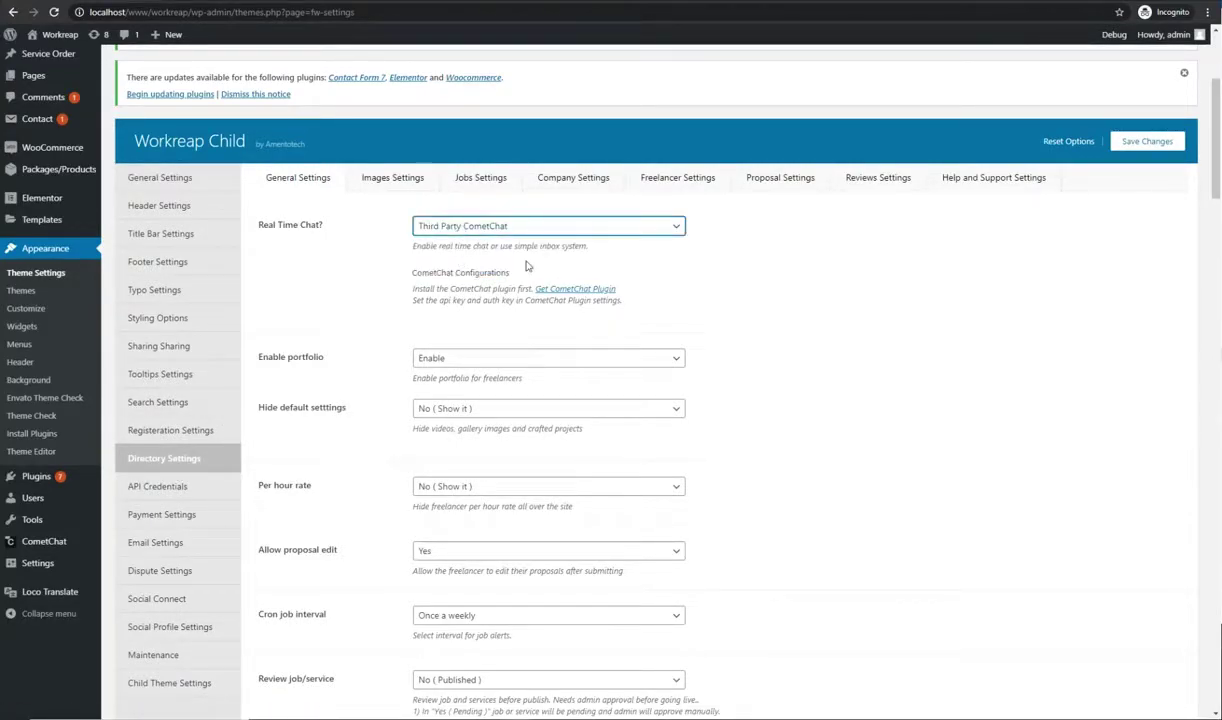
Read the third setup instruction in Notepad and open the API Key settings in the CometChat admin panel for the localhost license.
mouse_move(513, 718)
click(455, 690)
click(585, 718)
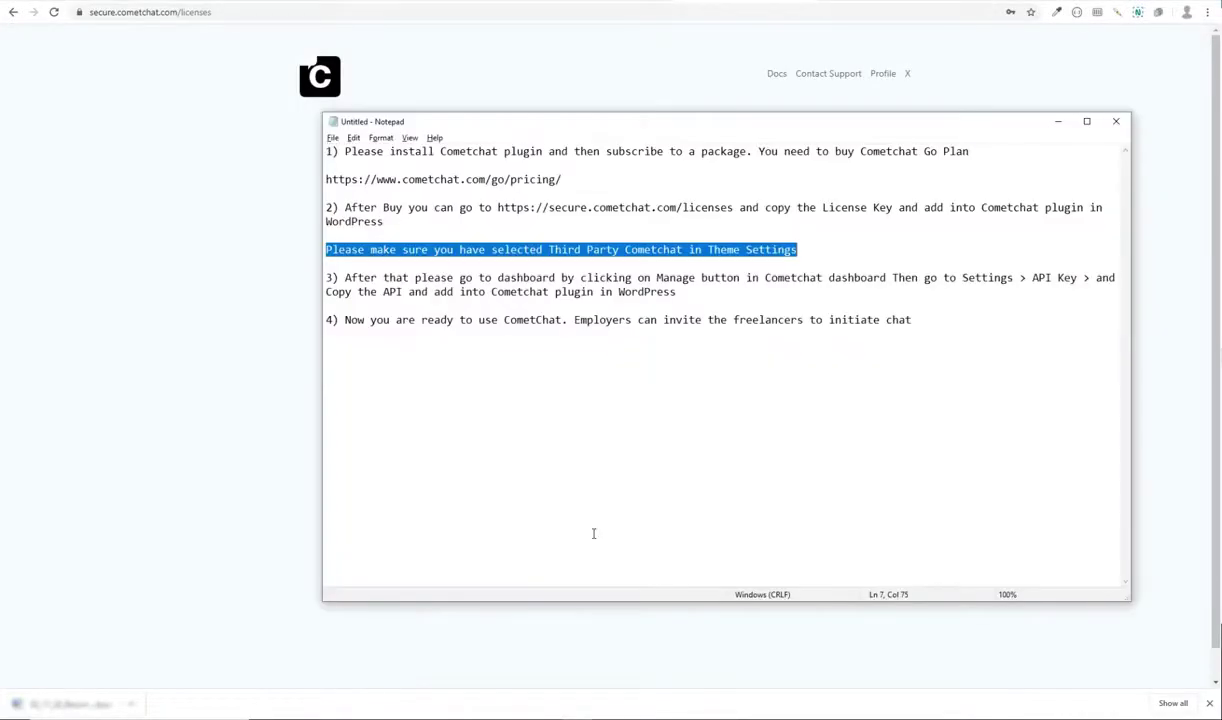
drag(346, 278, 1080, 278)
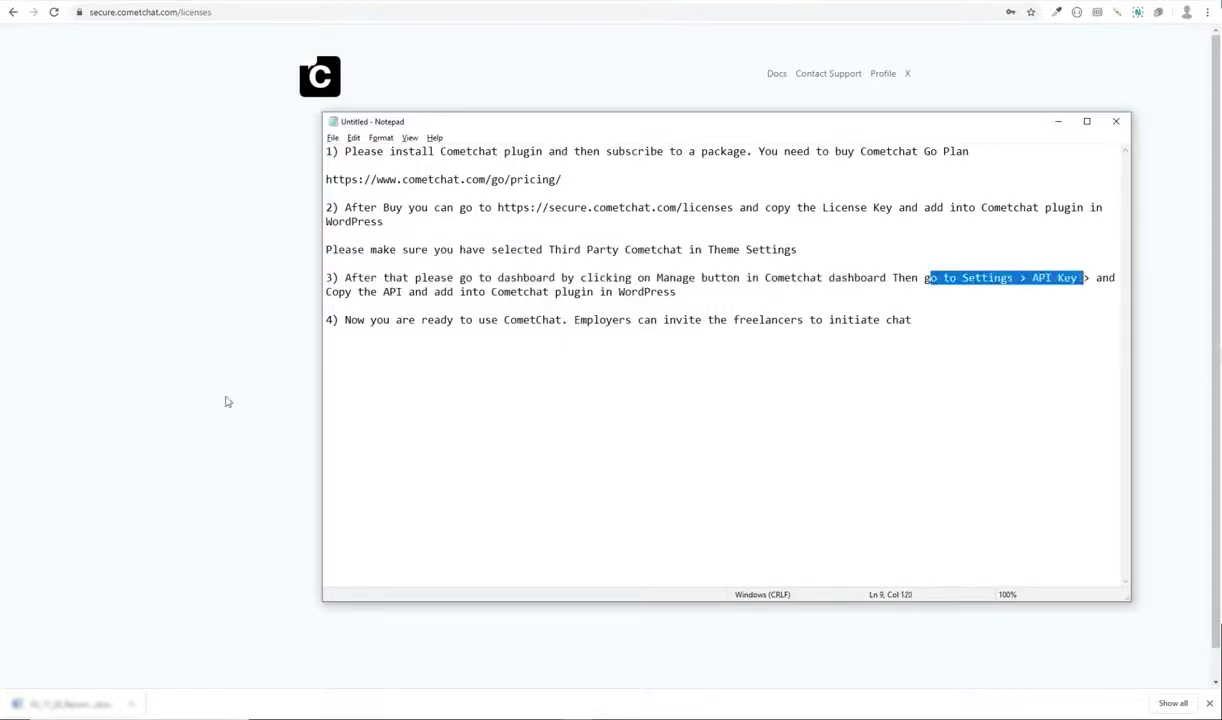
click(117, 356)
click(674, 167)
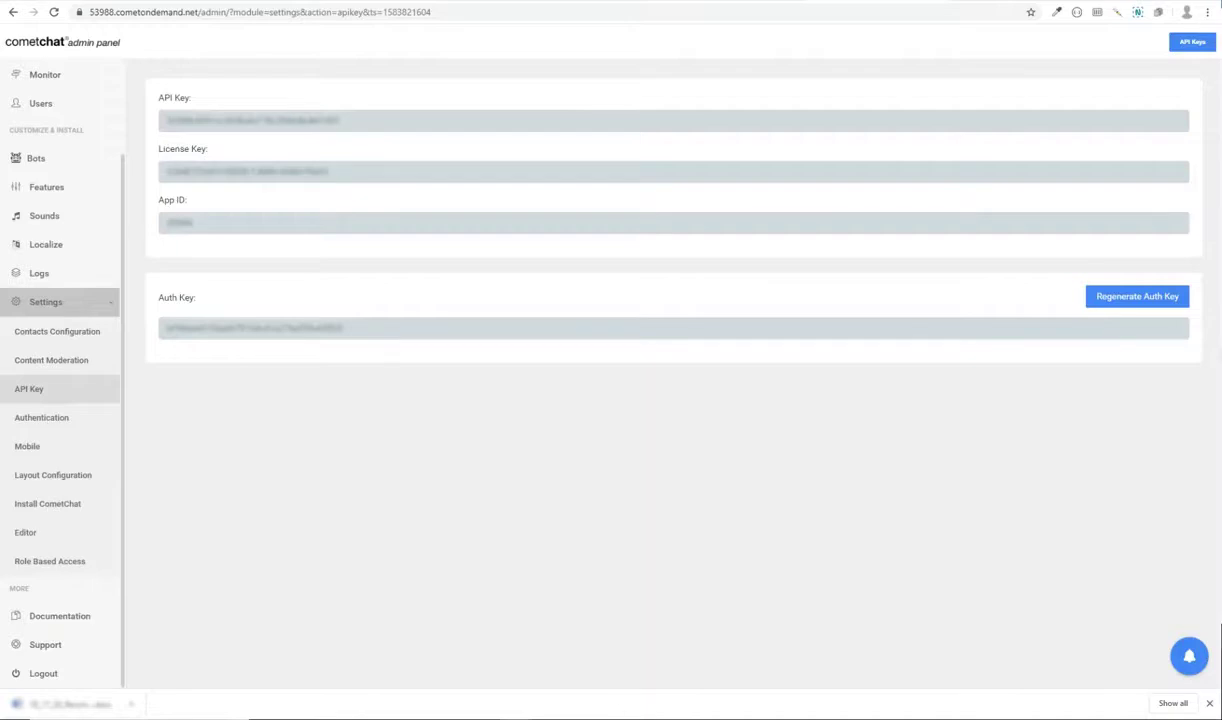
Reread the API key instruction in Notepad and select the API key and the auth key in the CometChat admin panel.
key(alt+Tab)
click(966, 273)
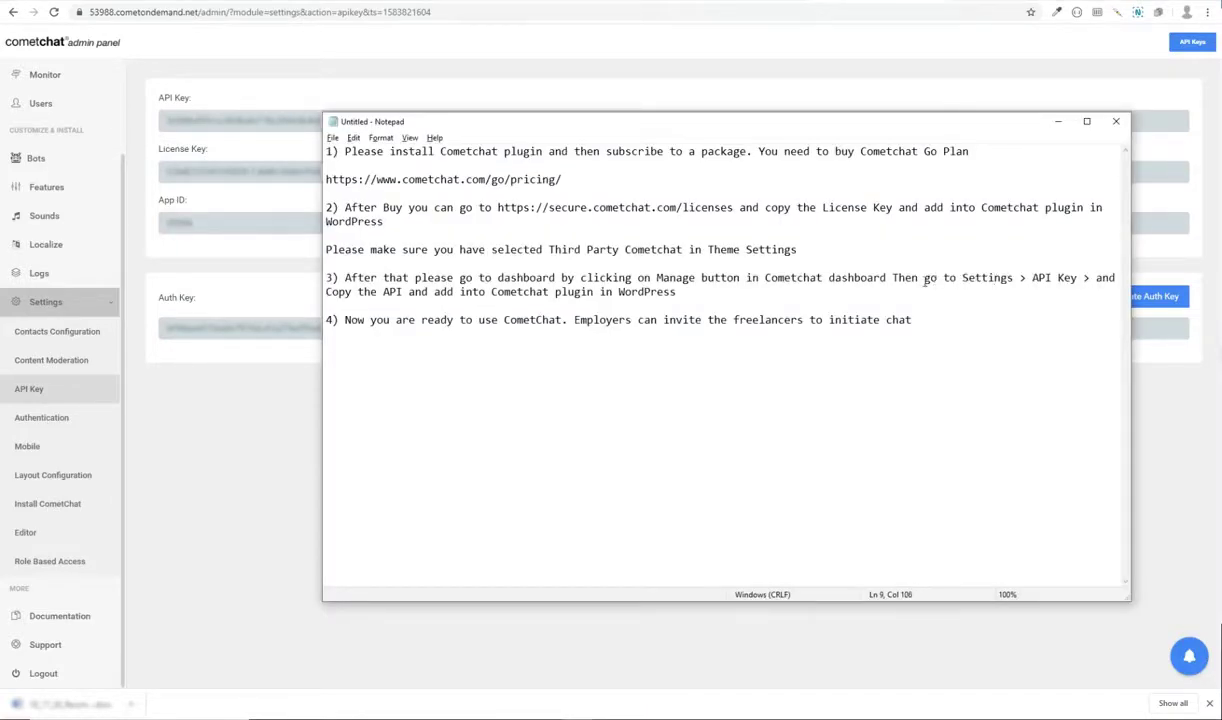
drag(924, 278, 1093, 292)
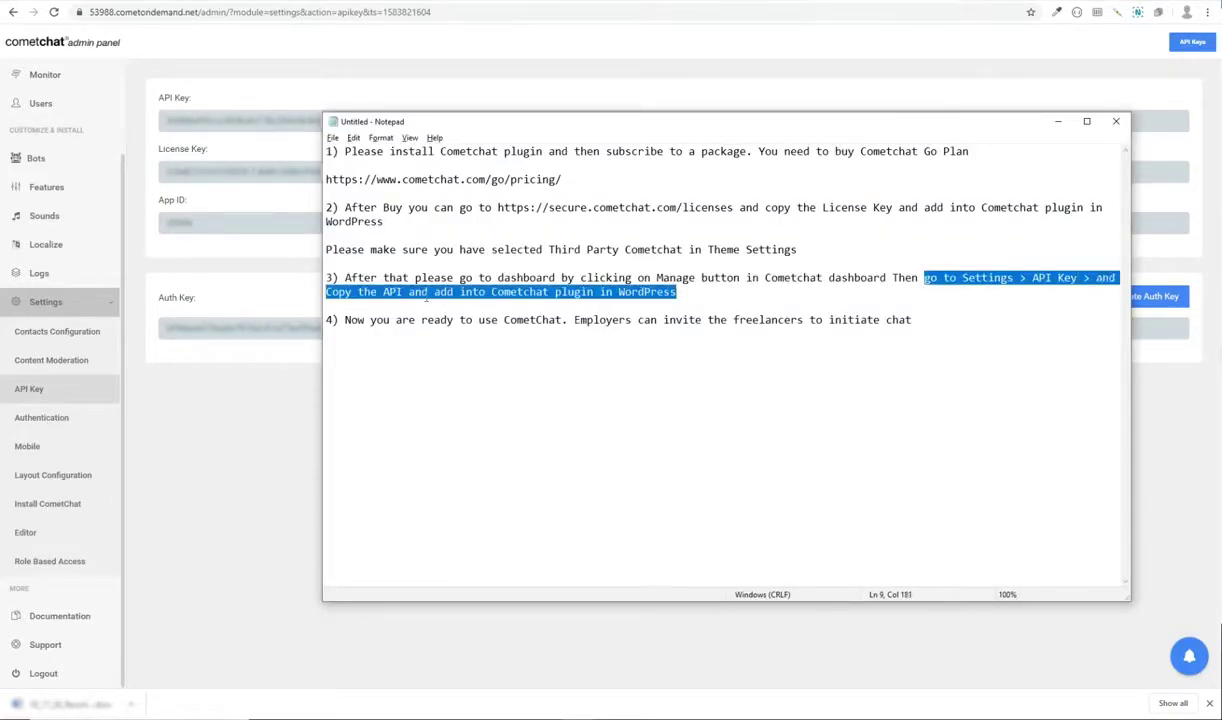
click(208, 452)
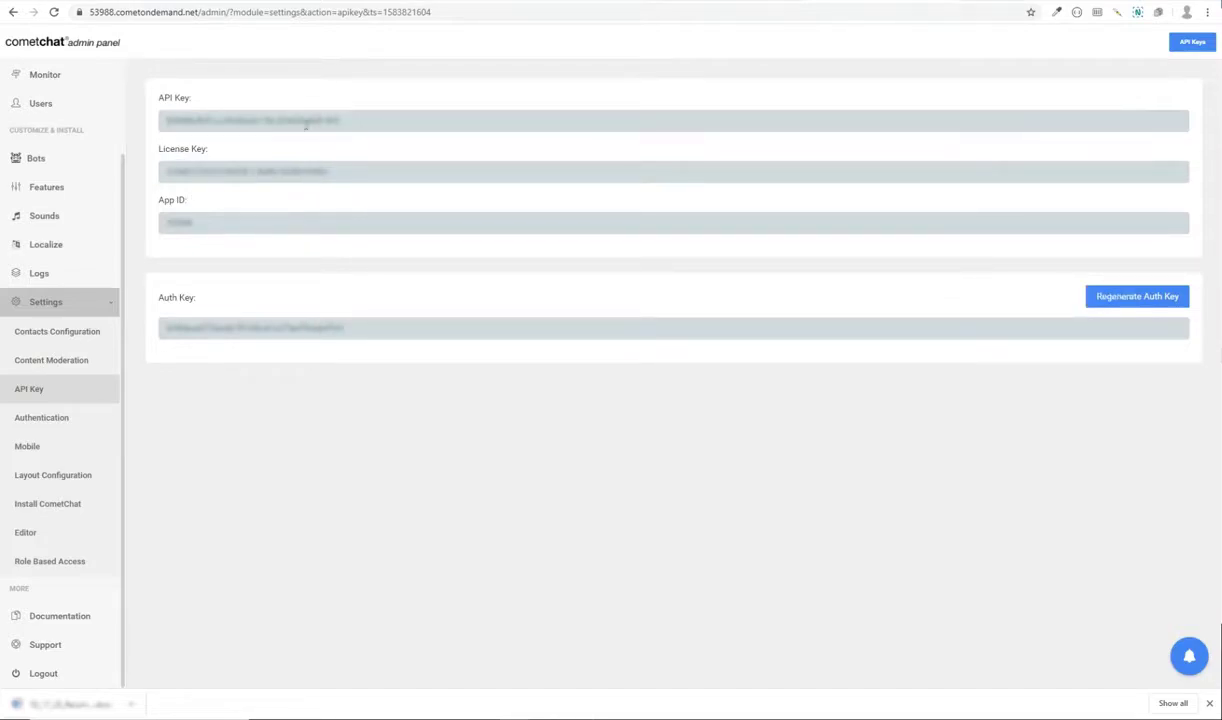
triple_click(213, 124)
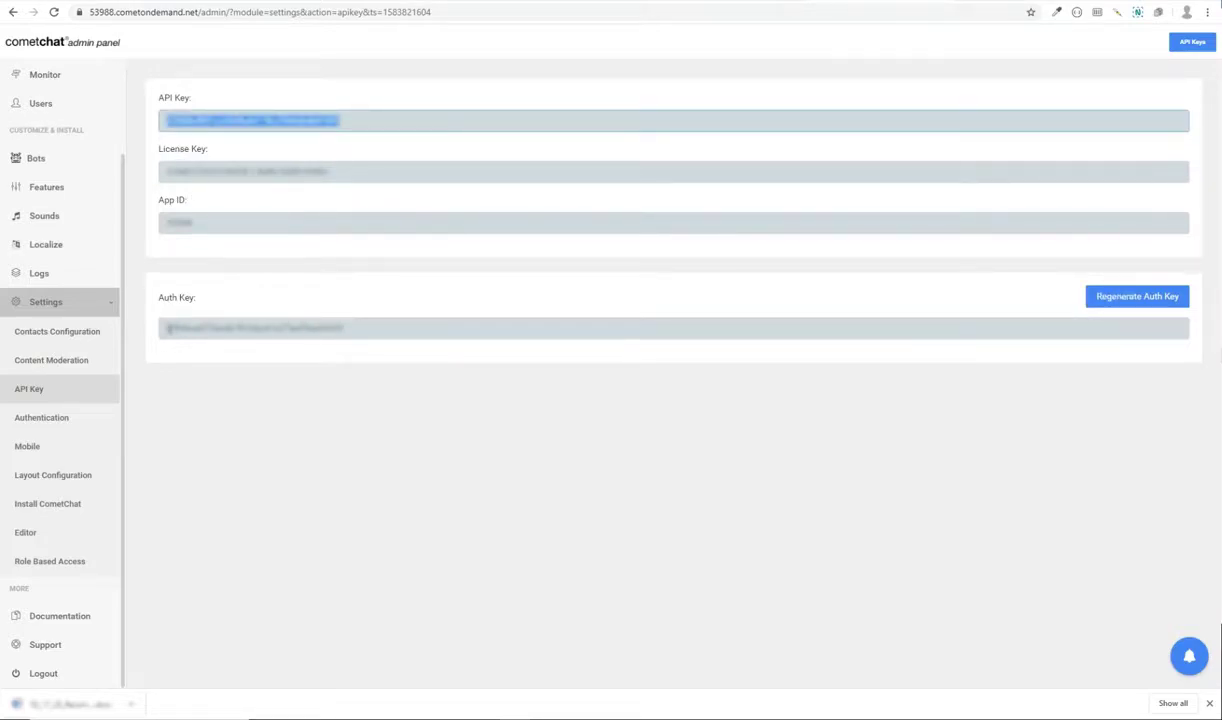
triple_click(377, 328)
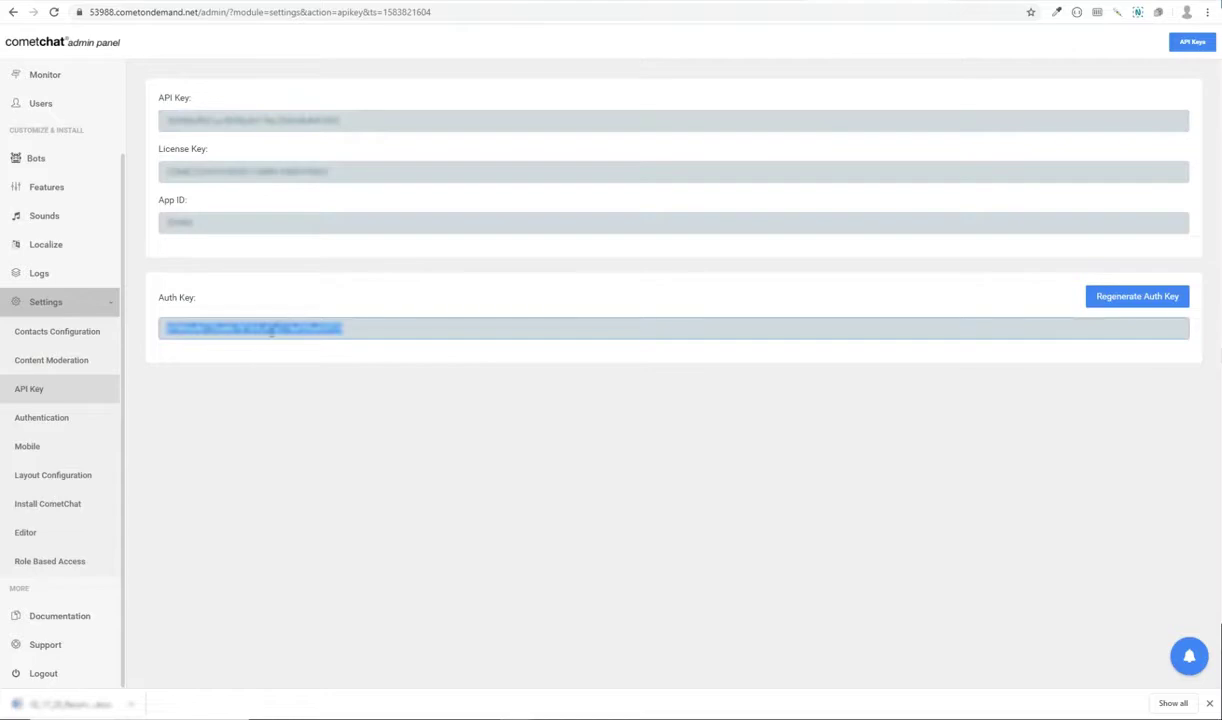
click(640, 489)
Following the fourth Notepad instruction, send the freelancer a project offer reading "Hello, I would like to hire you for one of my project".
click(562, 718)
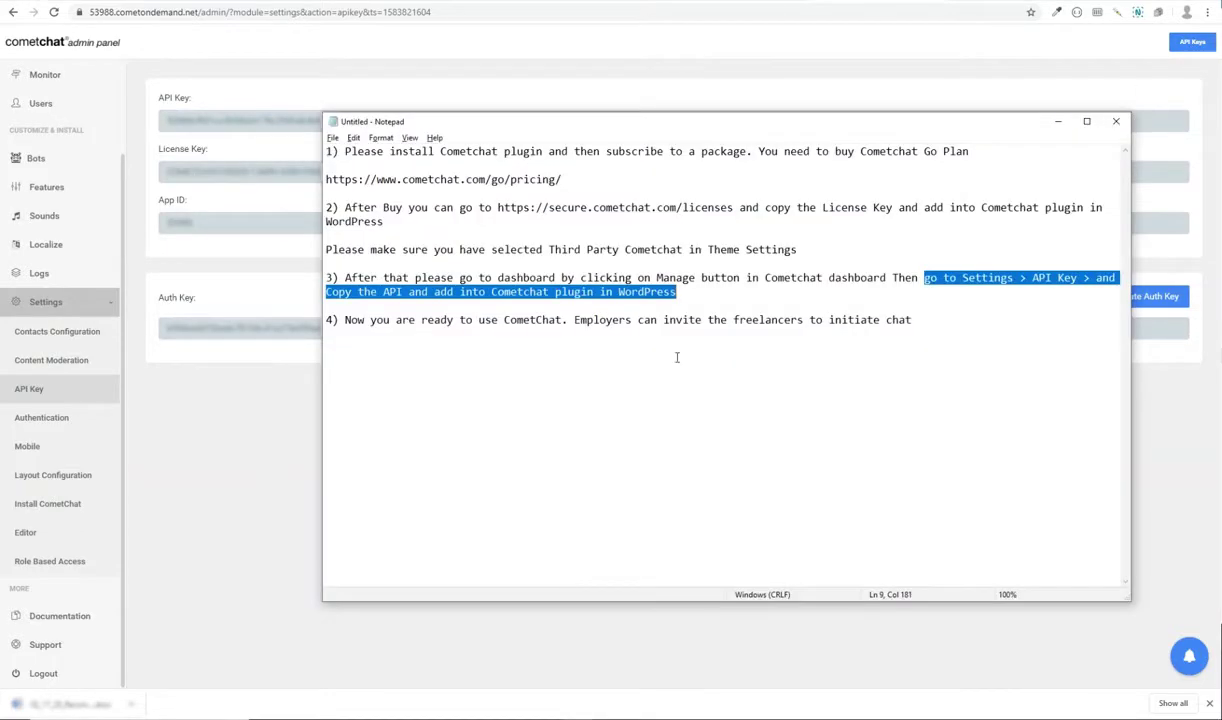
drag(351, 321, 918, 320)
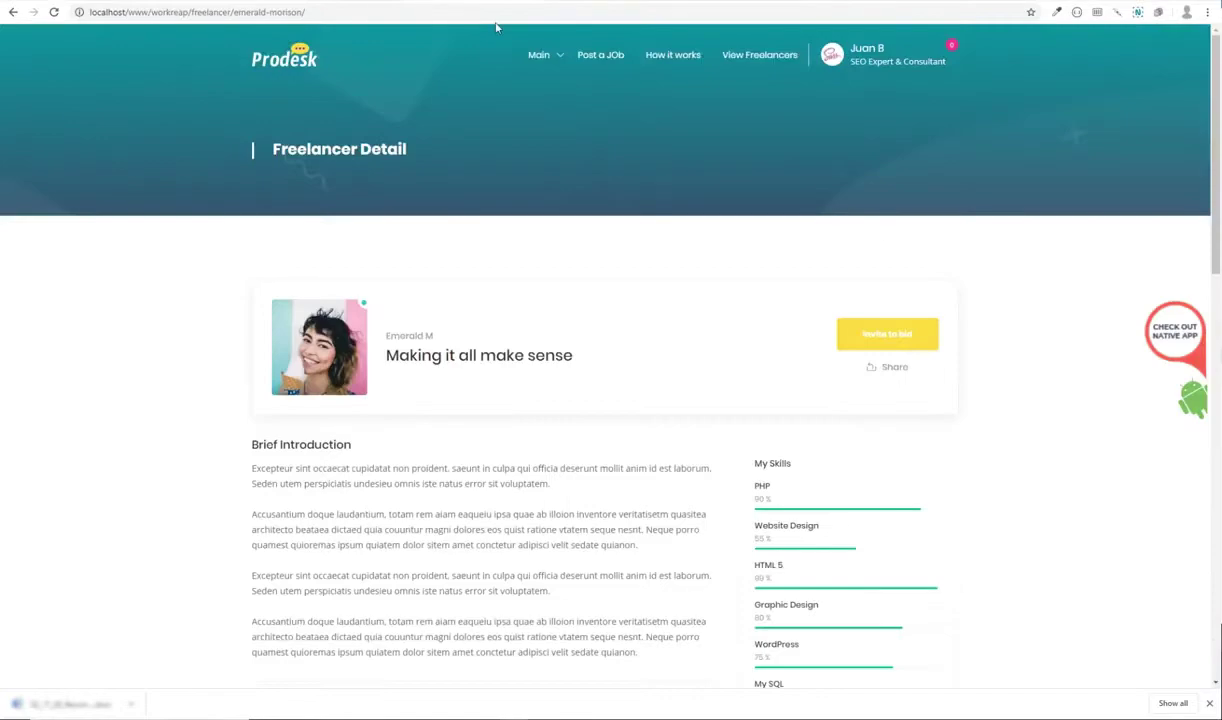
click(910, 333)
click(626, 321)
text(Hello)
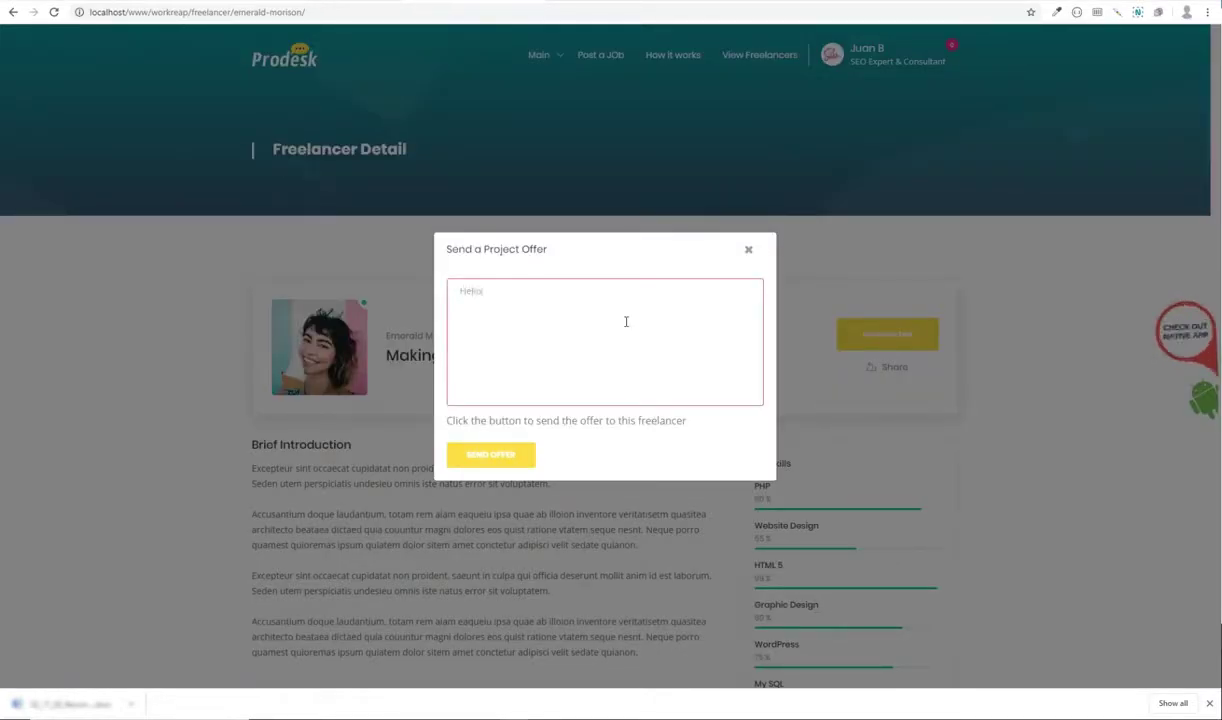
text(, I would like to hire you i)
text(or one of my project)
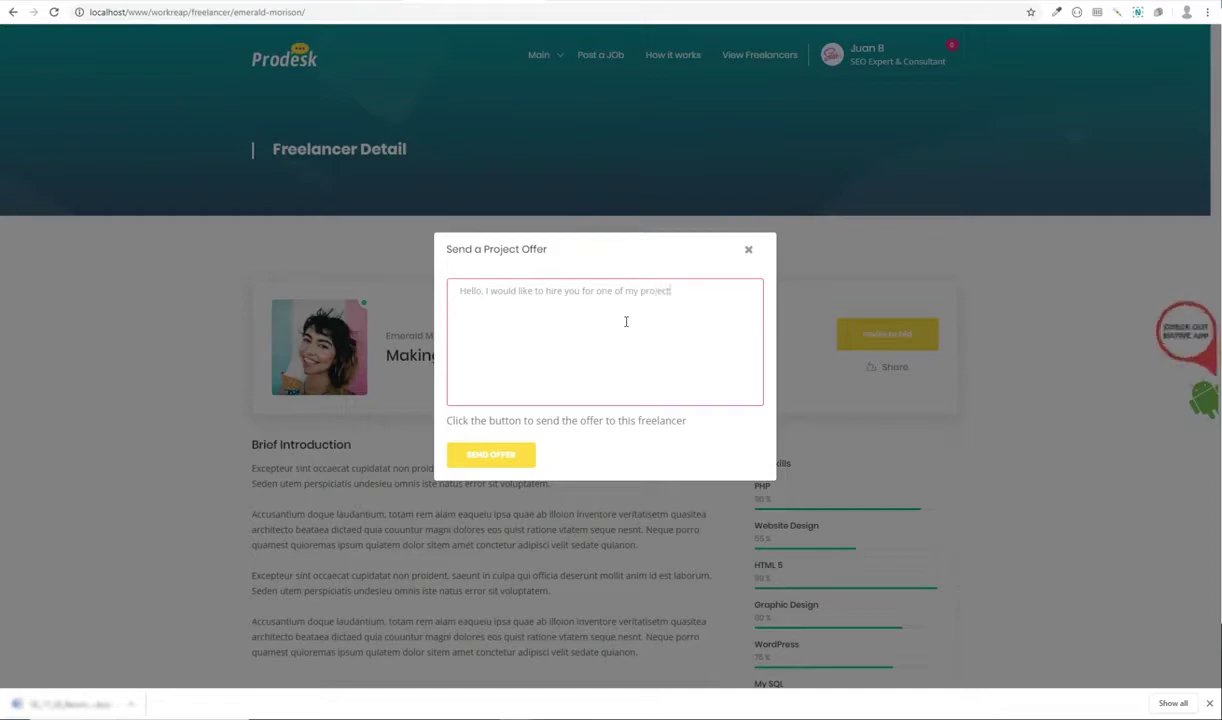
click(505, 457)
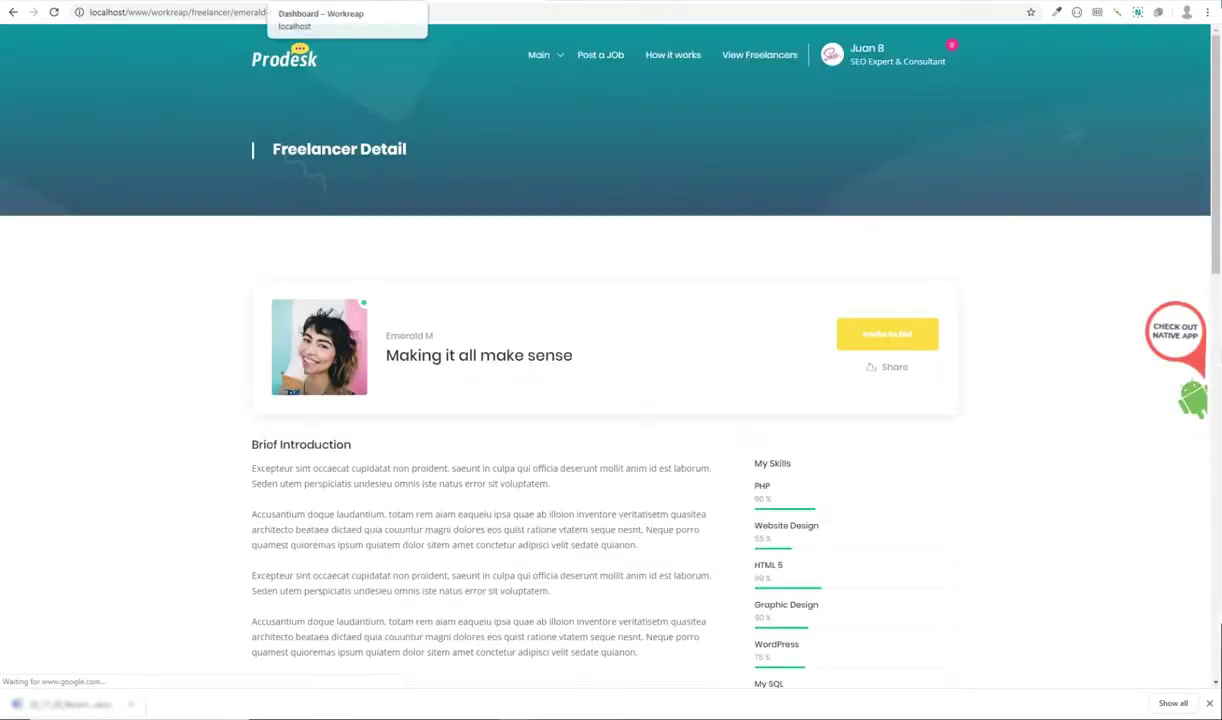
Reload the employer's dashboard inbox and open the chat conversation with the freelancer.
click(340, 2)
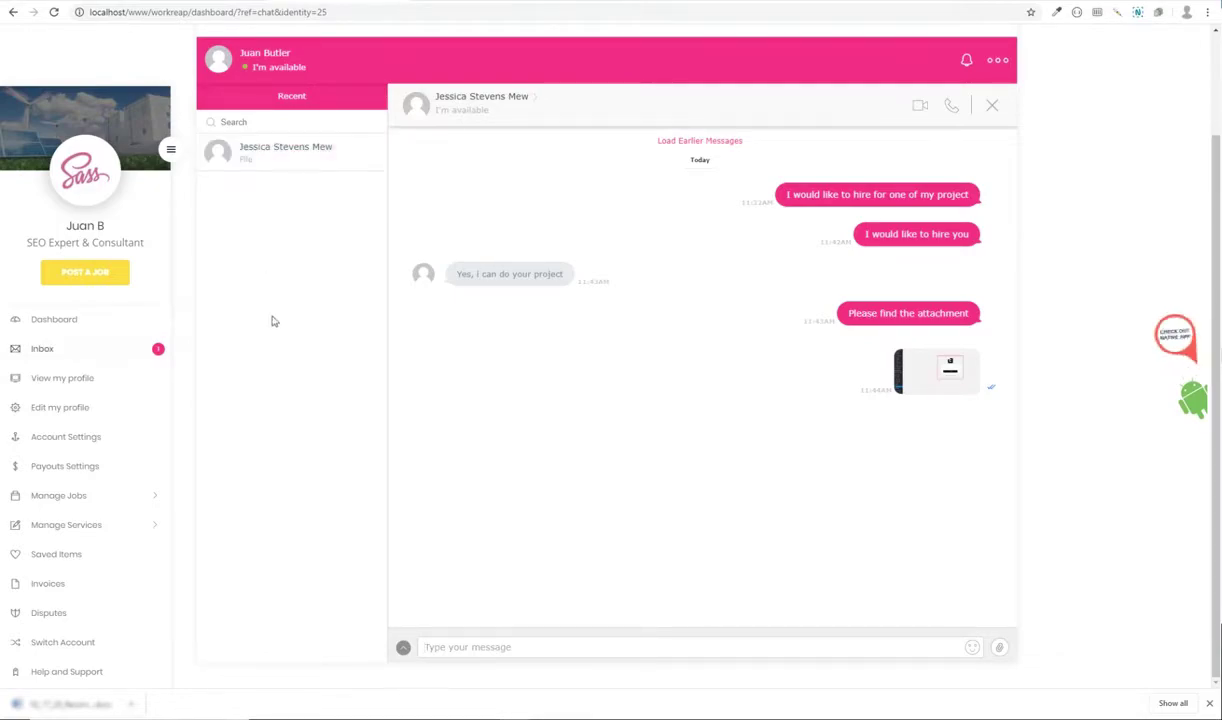
right_click(272, 240)
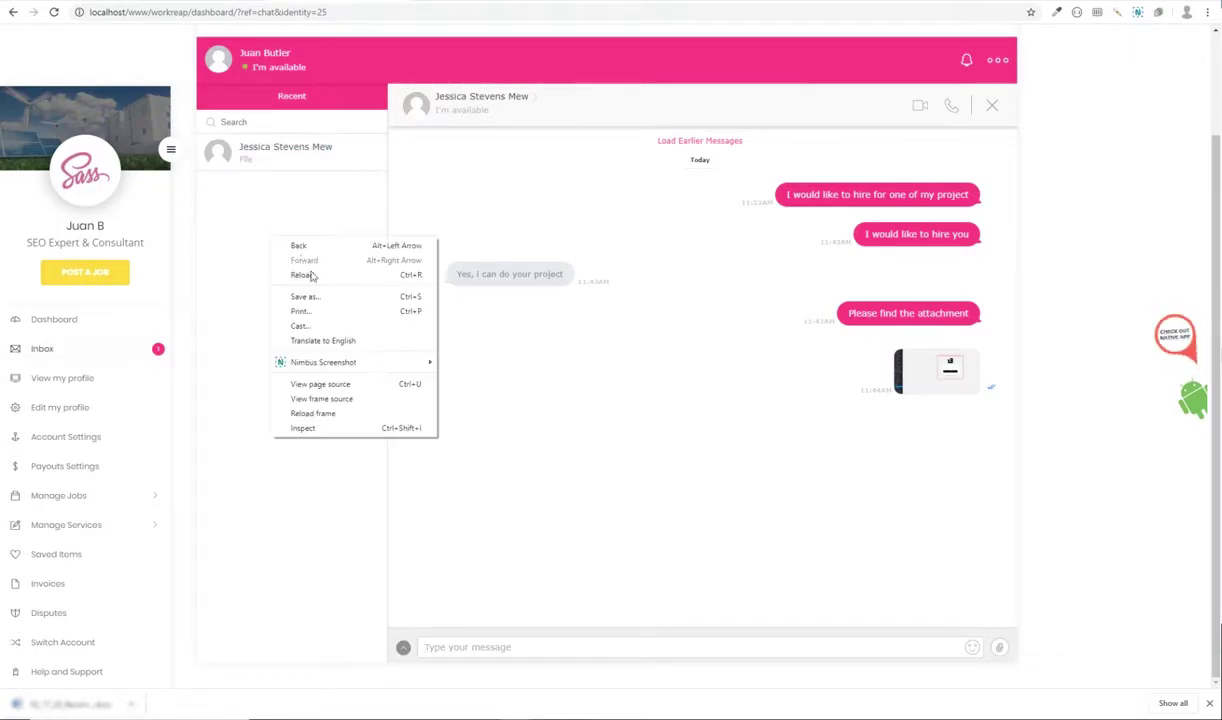
click(310, 274)
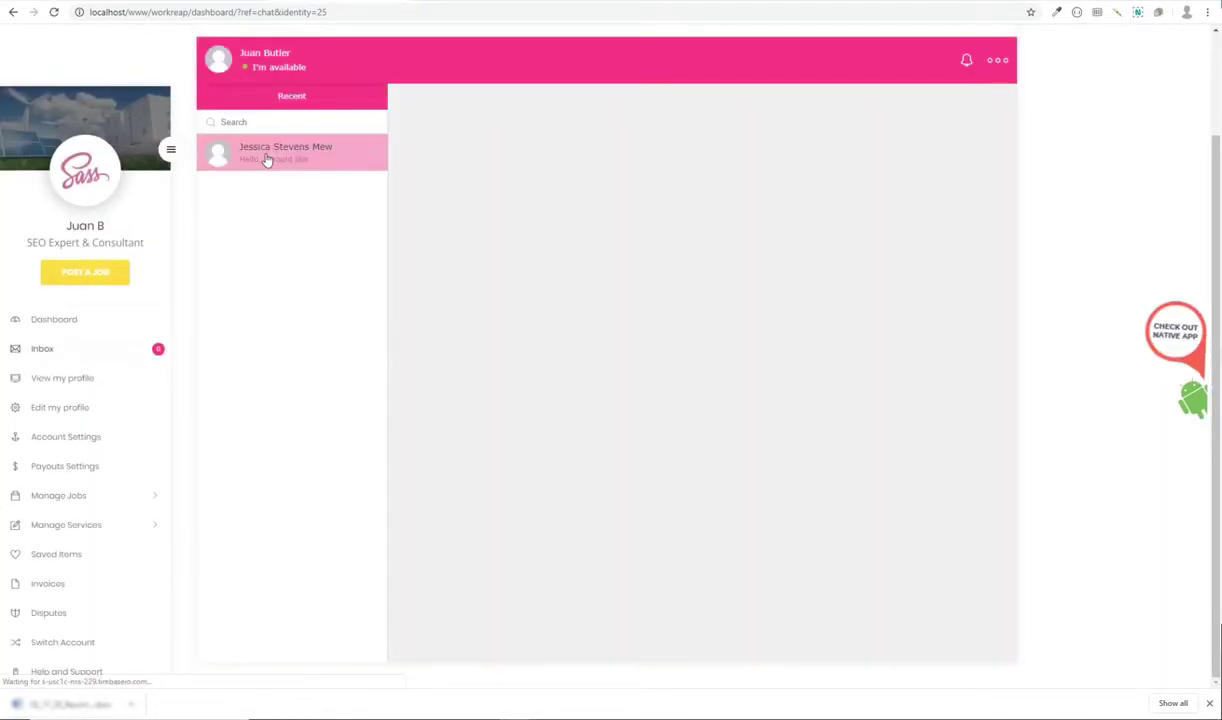
click(266, 162)
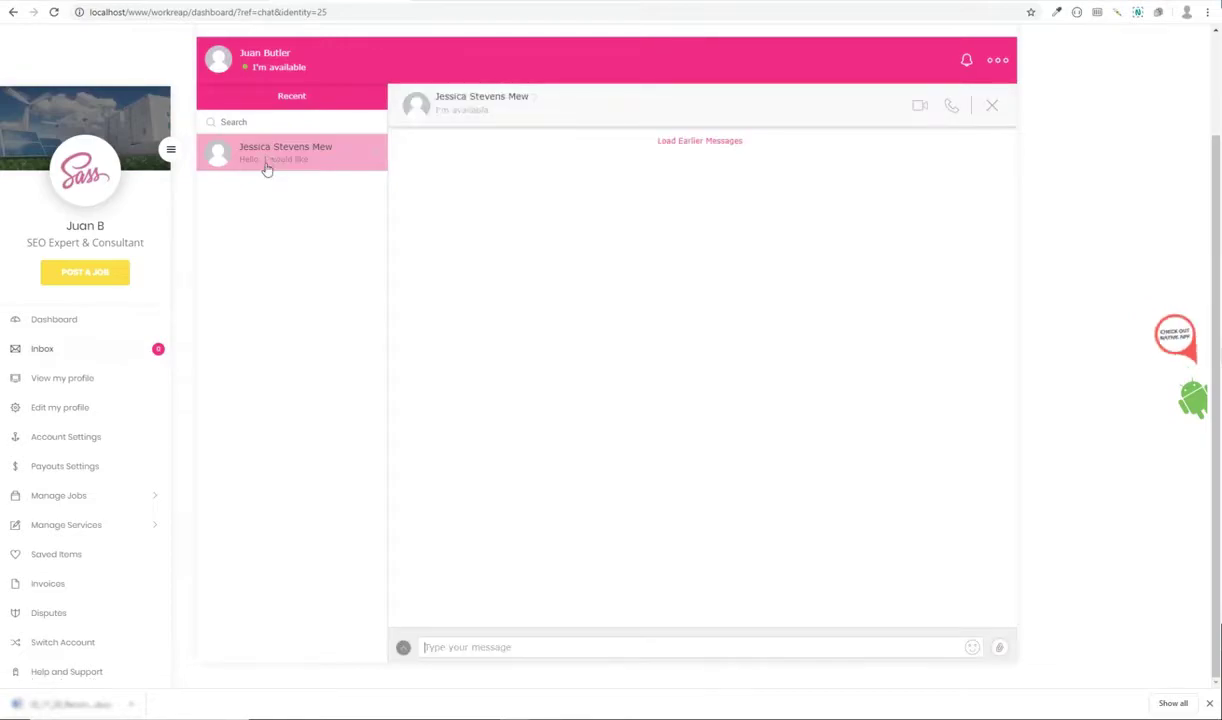
click(570, 648)
text(Hello)
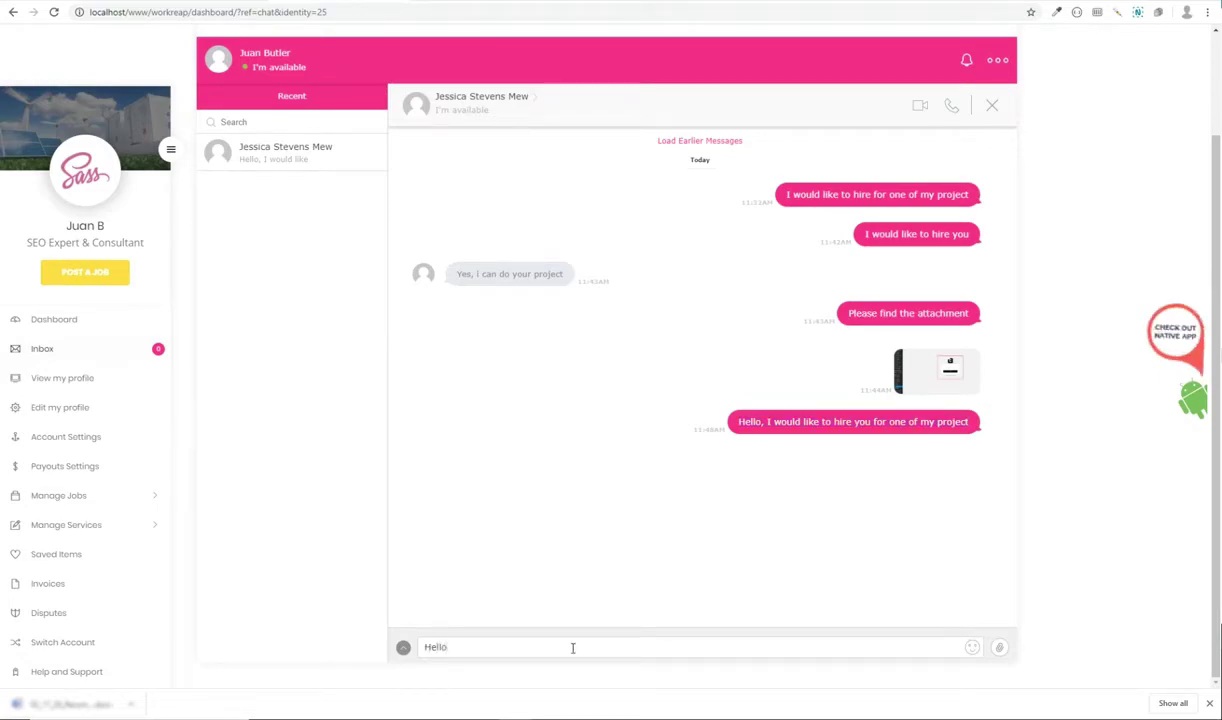
key(ctrl+a)
key(BackSpace)
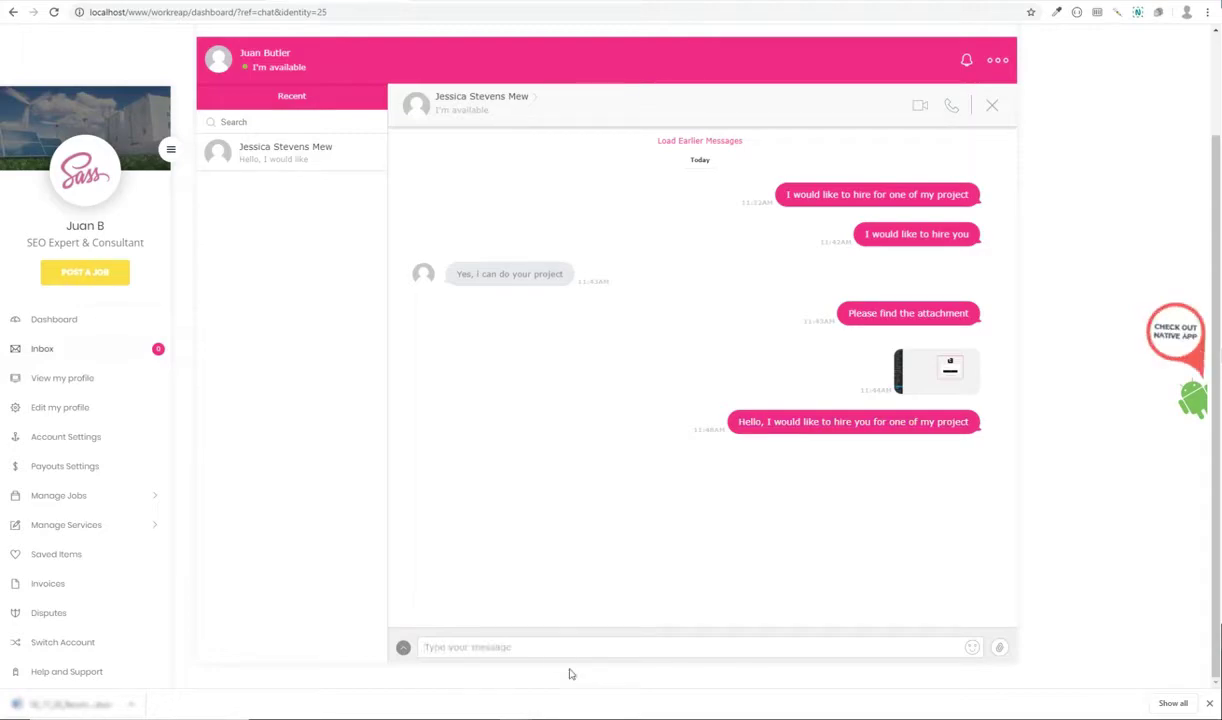
Switch to the freelancer's inbox in Firefox and reply "Yes, please" to the employer's hiring message.
mouse_move(487, 712)
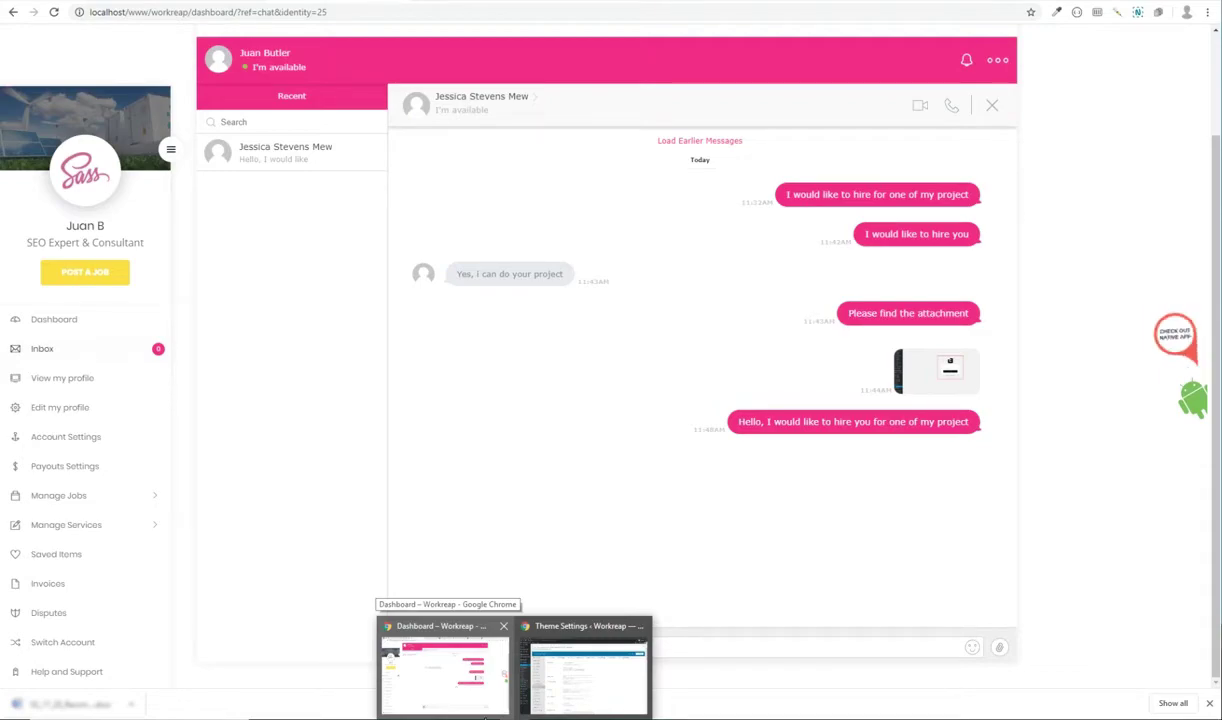
click(487, 714)
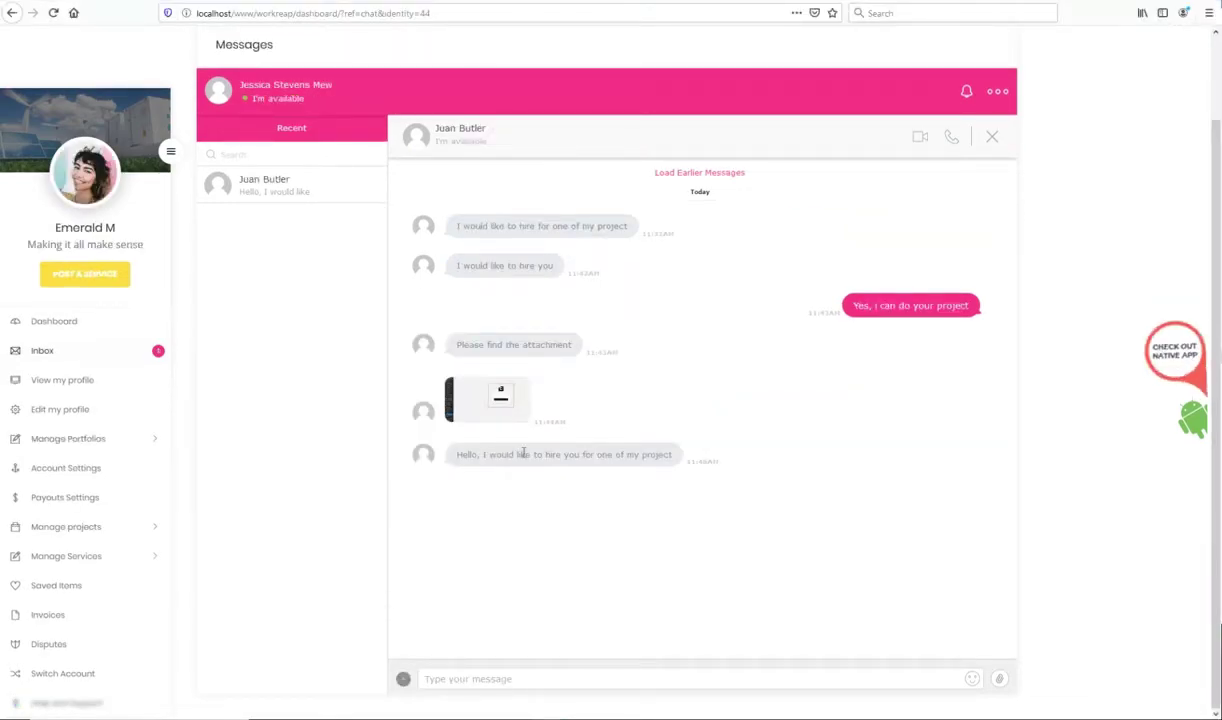
drag(645, 455, 517, 455)
click(542, 667)
text(Yes, please)
key(Return)
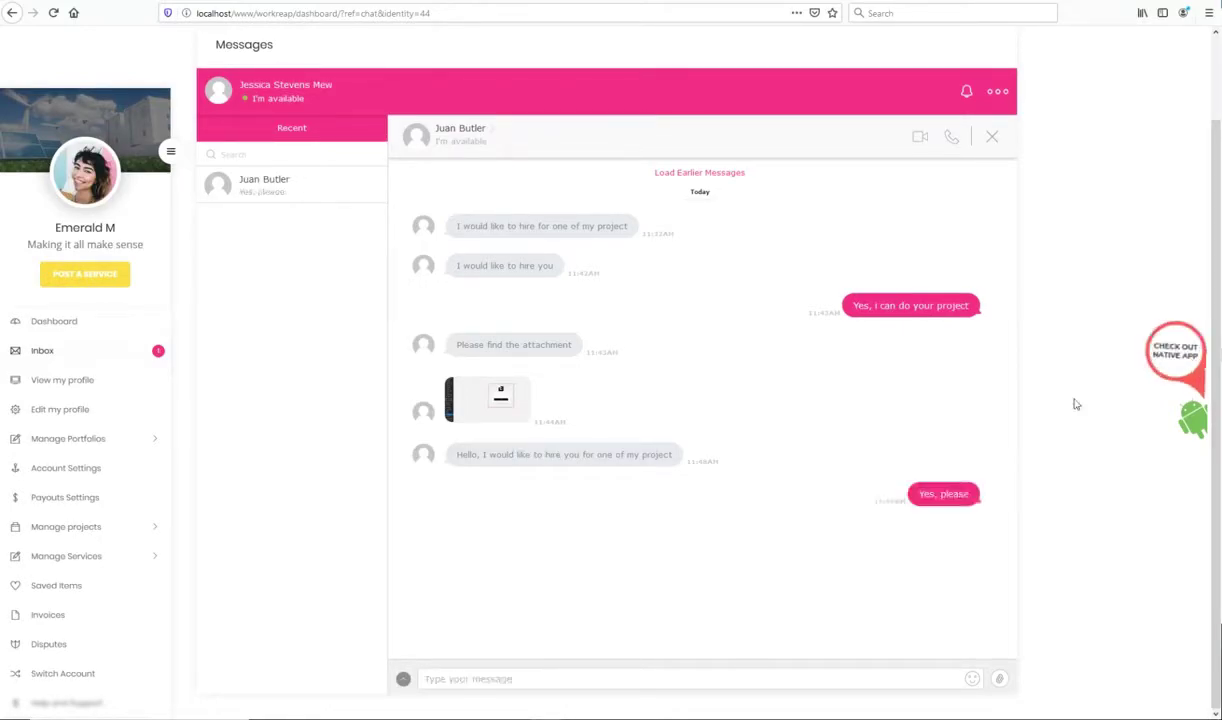
Switch to the employer's inbox in Chrome and read the freelancer's "Yes, please" reply.
key(alt+Tab)
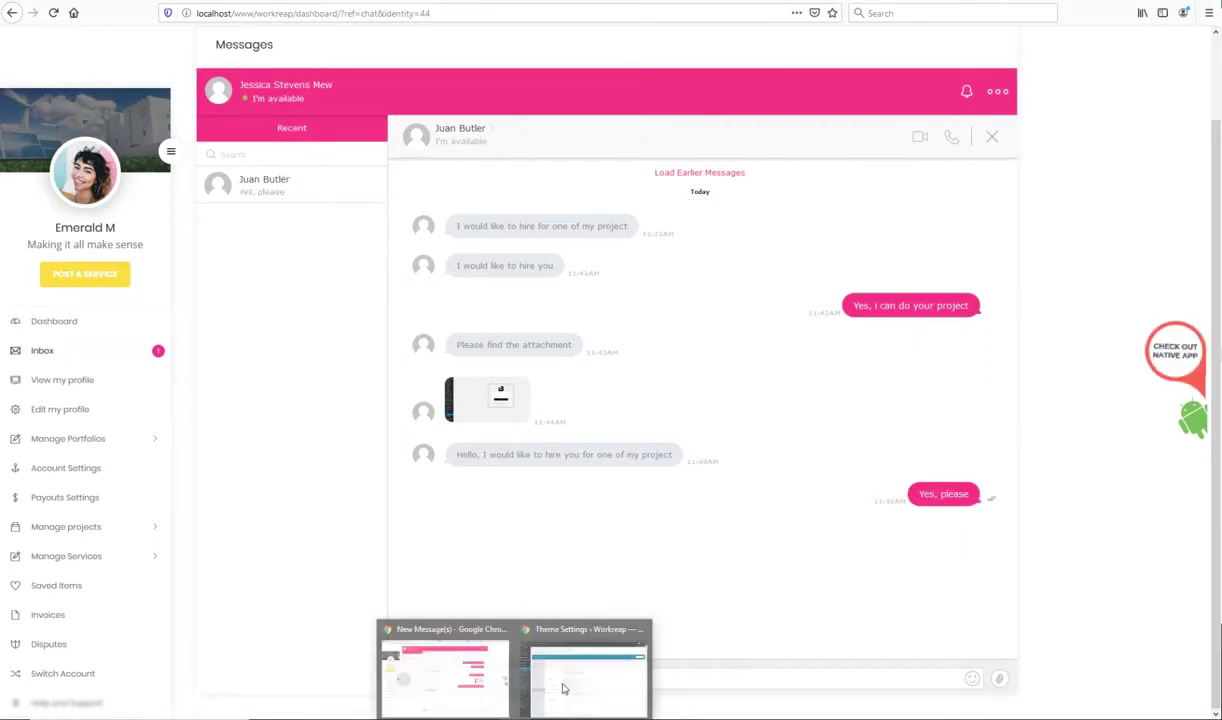
key(alt+Tab)
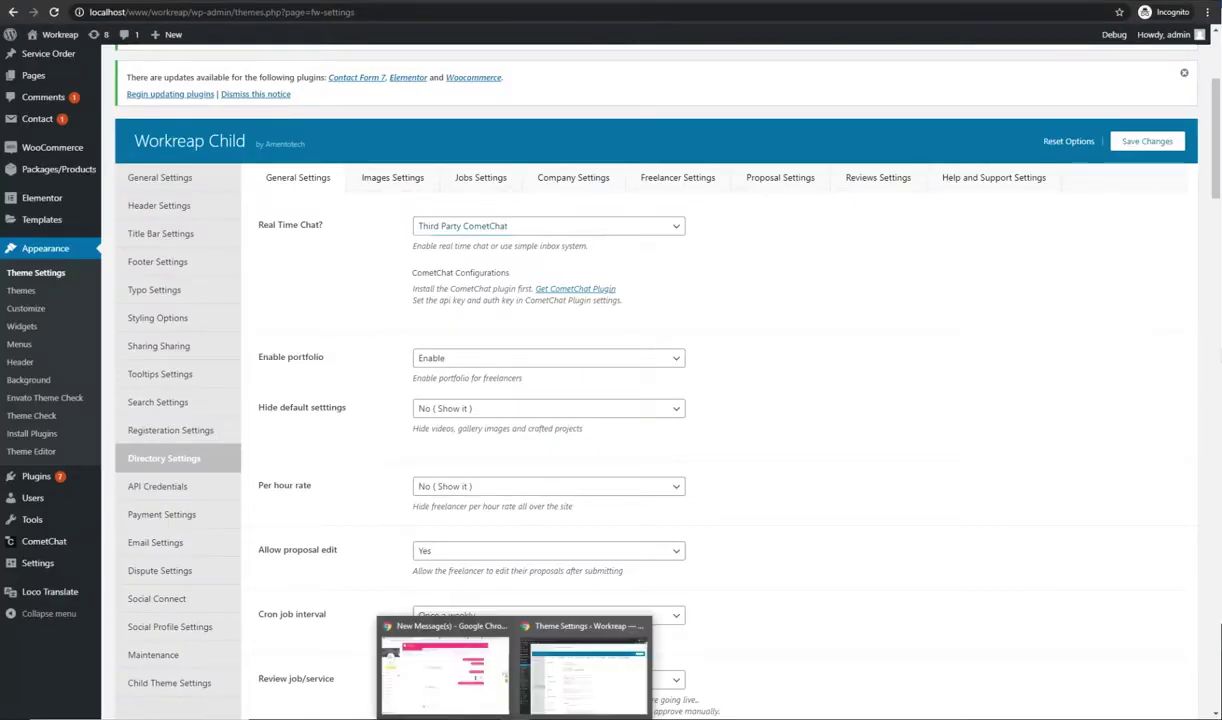
click(474, 678)
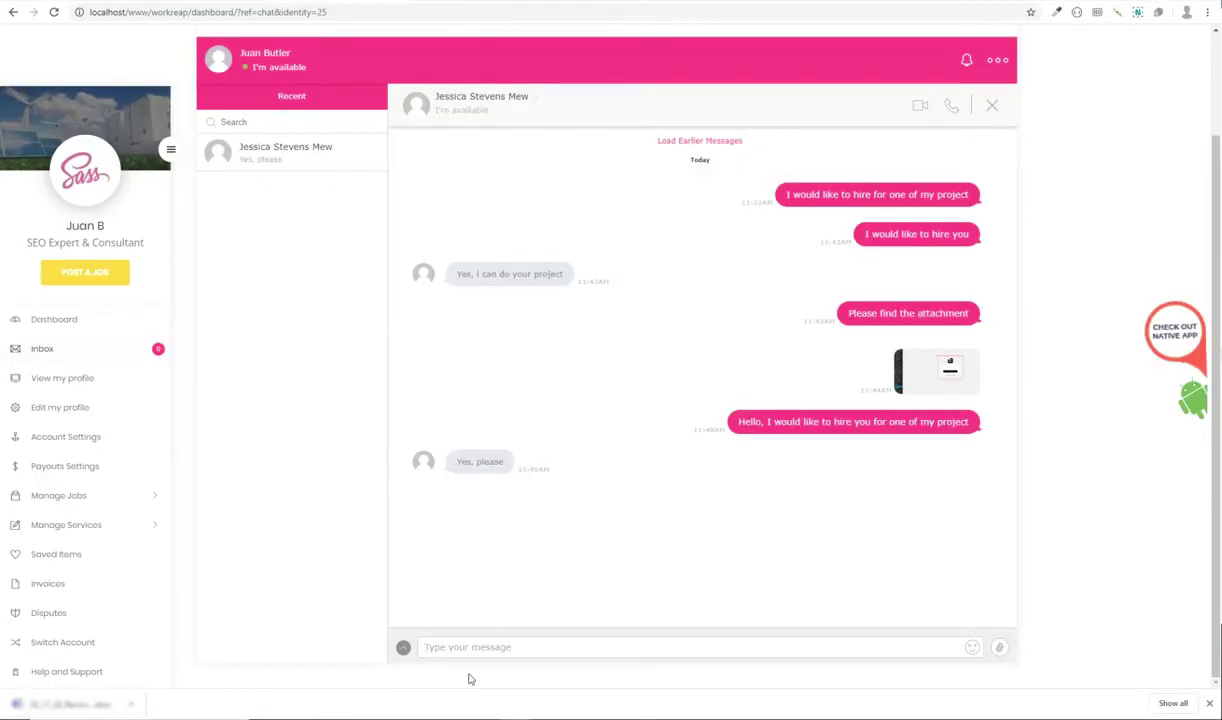
triple_click(491, 461)
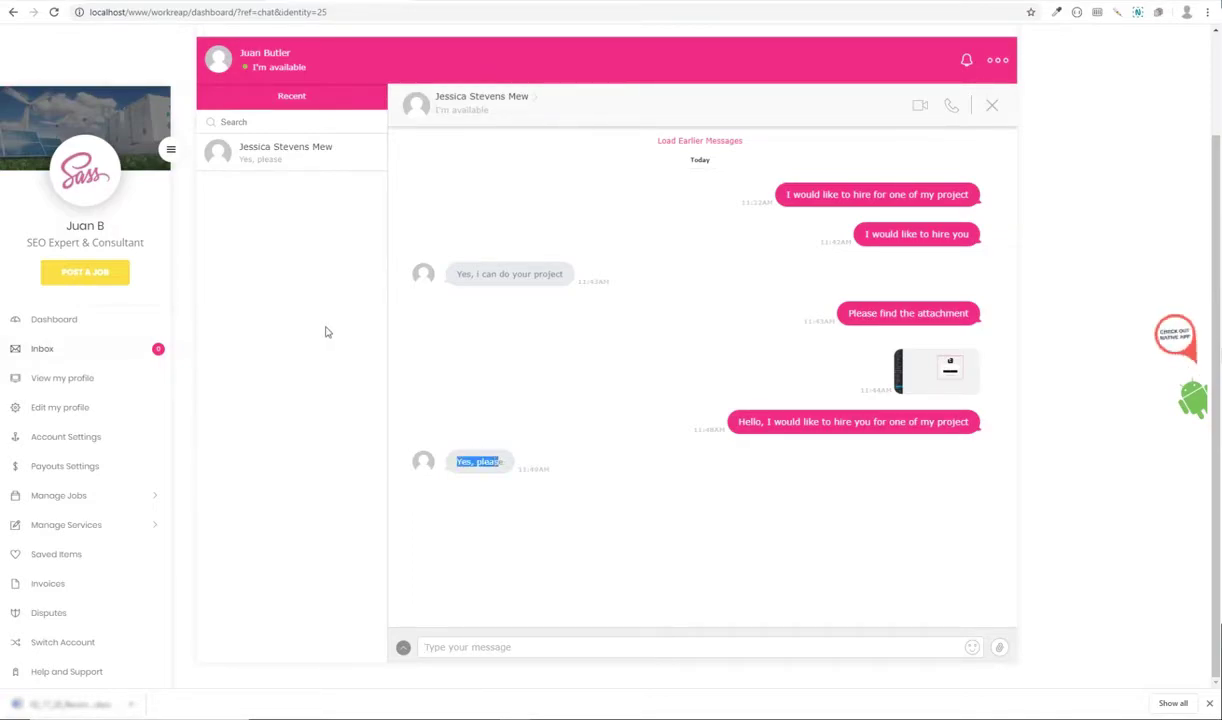
Attach the wp-mail-smtp.1.8.1 archive from the Desktop to the employer's chat and send it to the freelancer.
click(1000, 653)
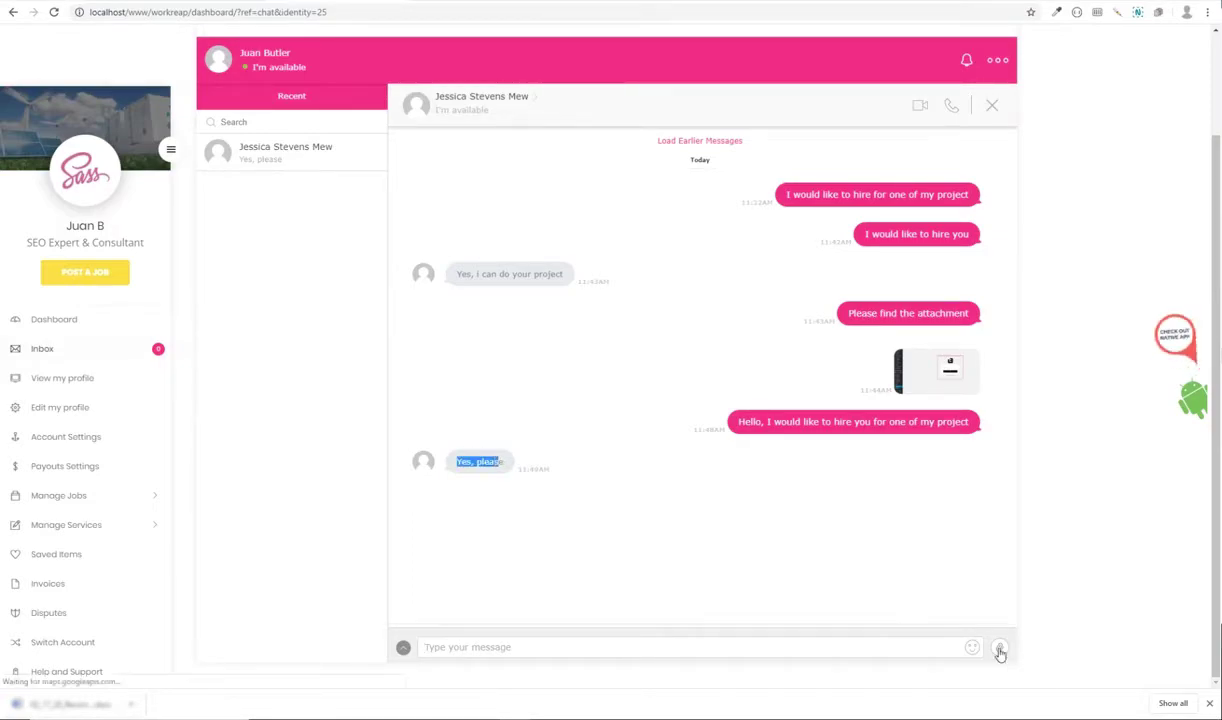
click(701, 545)
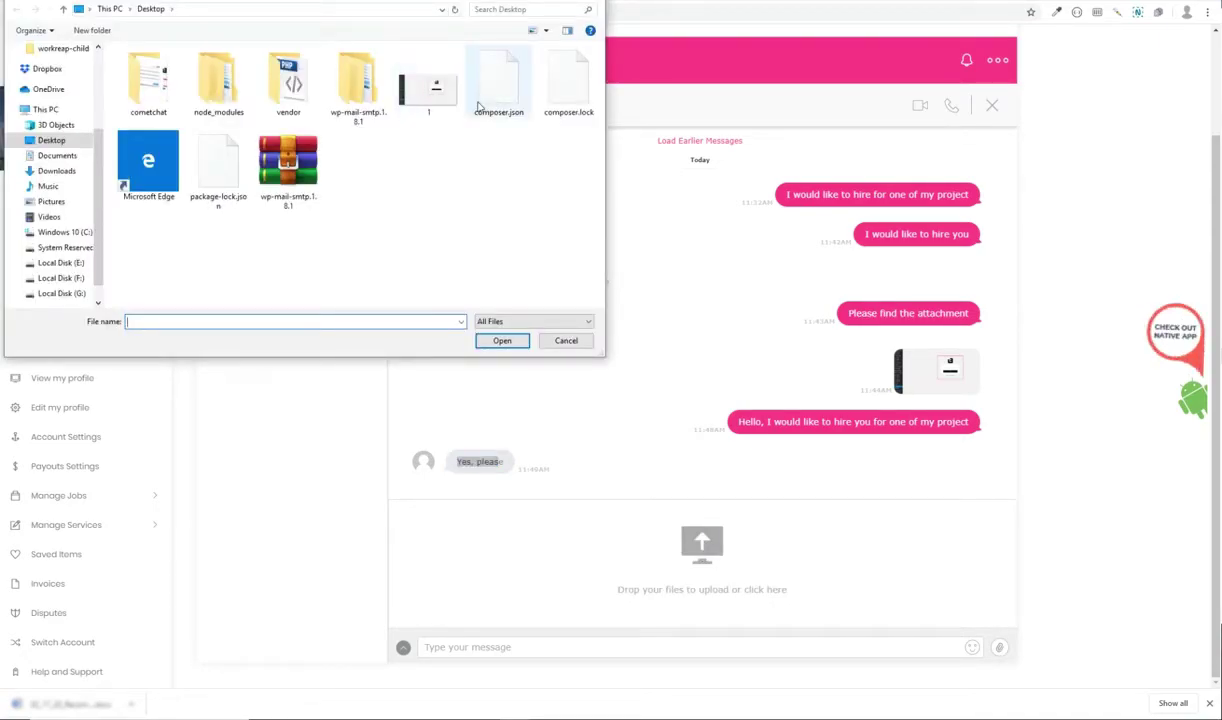
double_click(306, 167)
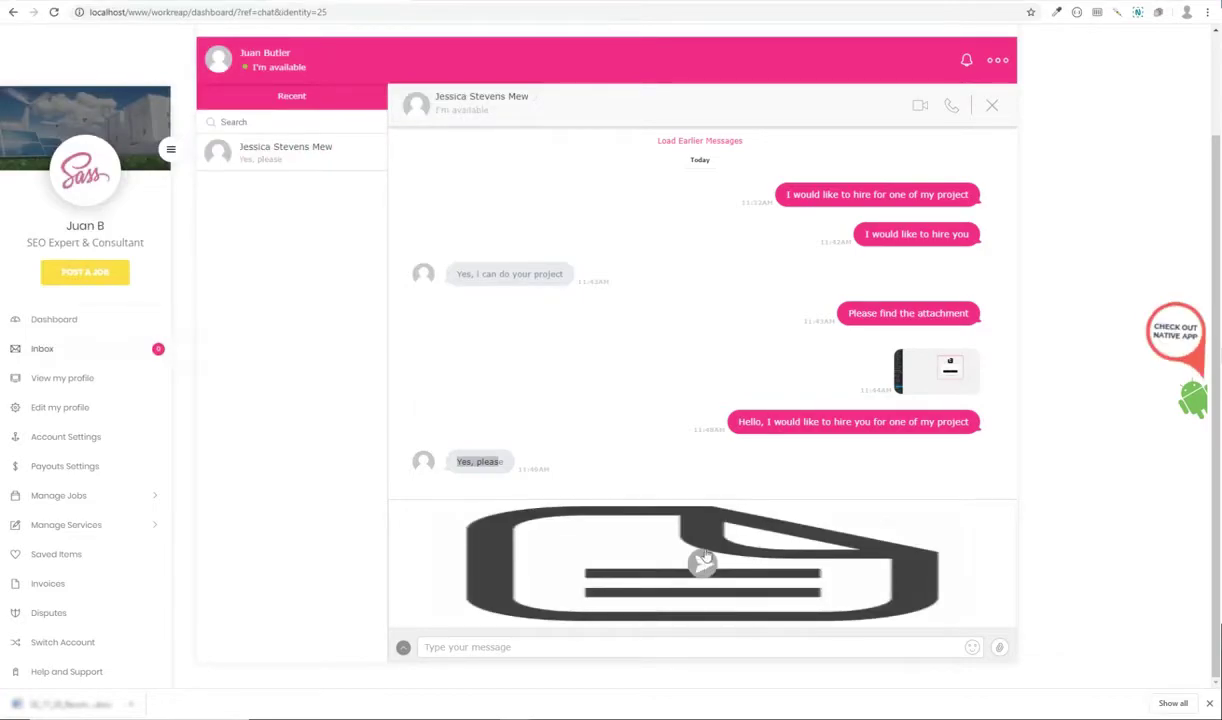
click(700, 566)
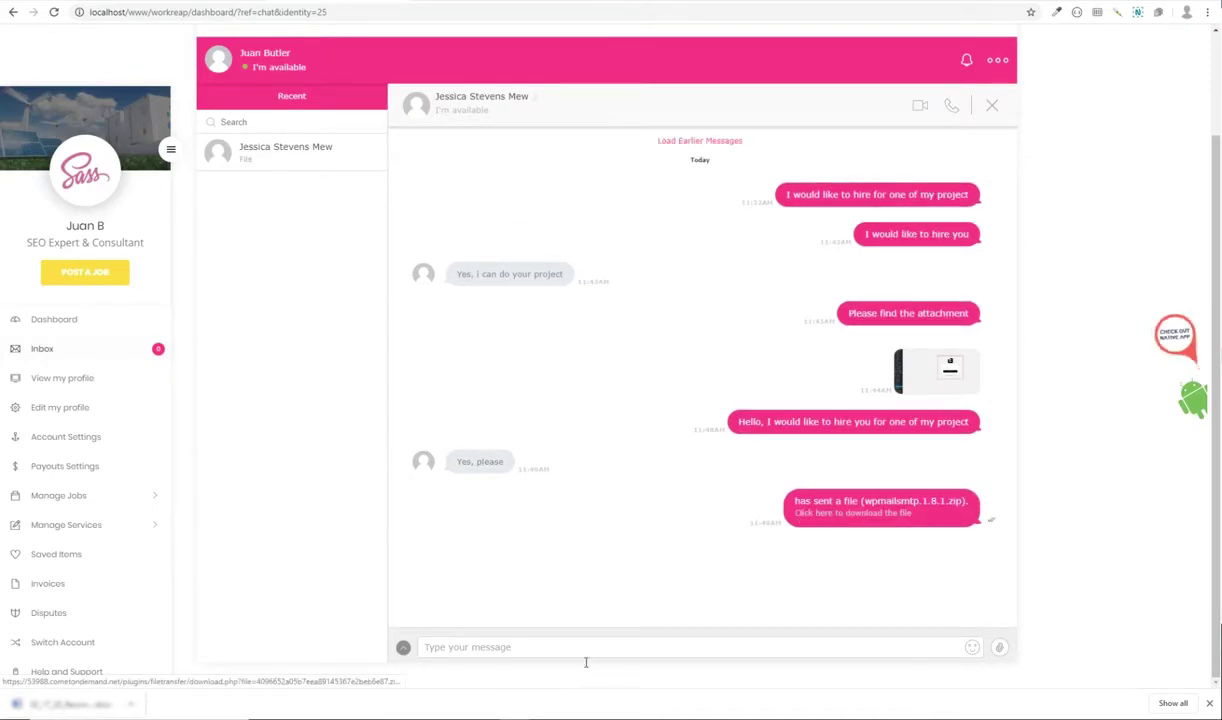
Check the received file in the freelancer's Firefox chat and arrange the Firefox and Chrome windows side by side.
key(alt+Tab)
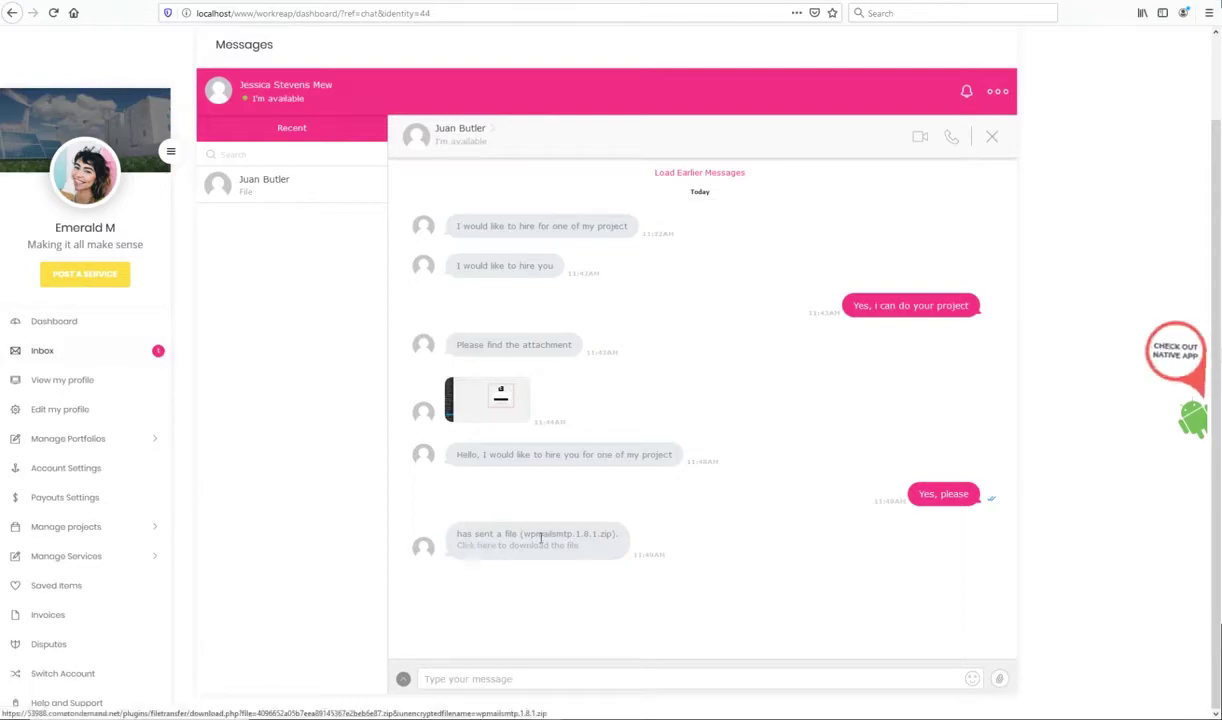
key(super+Left)
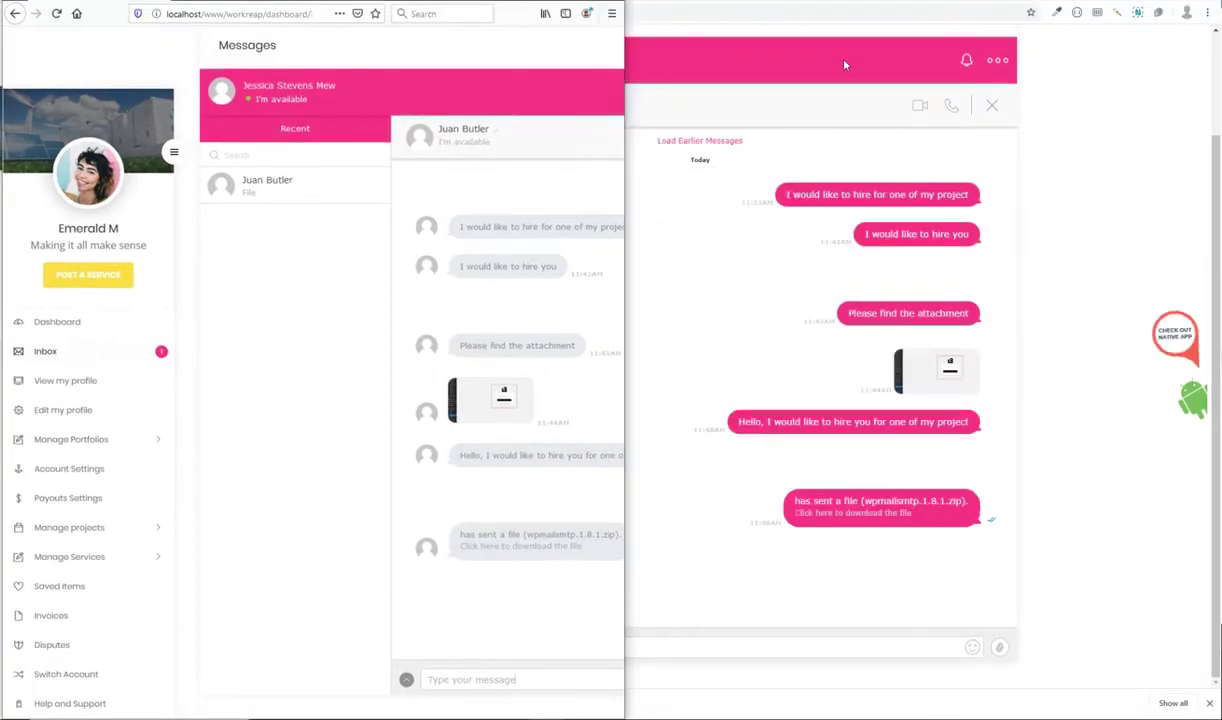
click(815, 35)
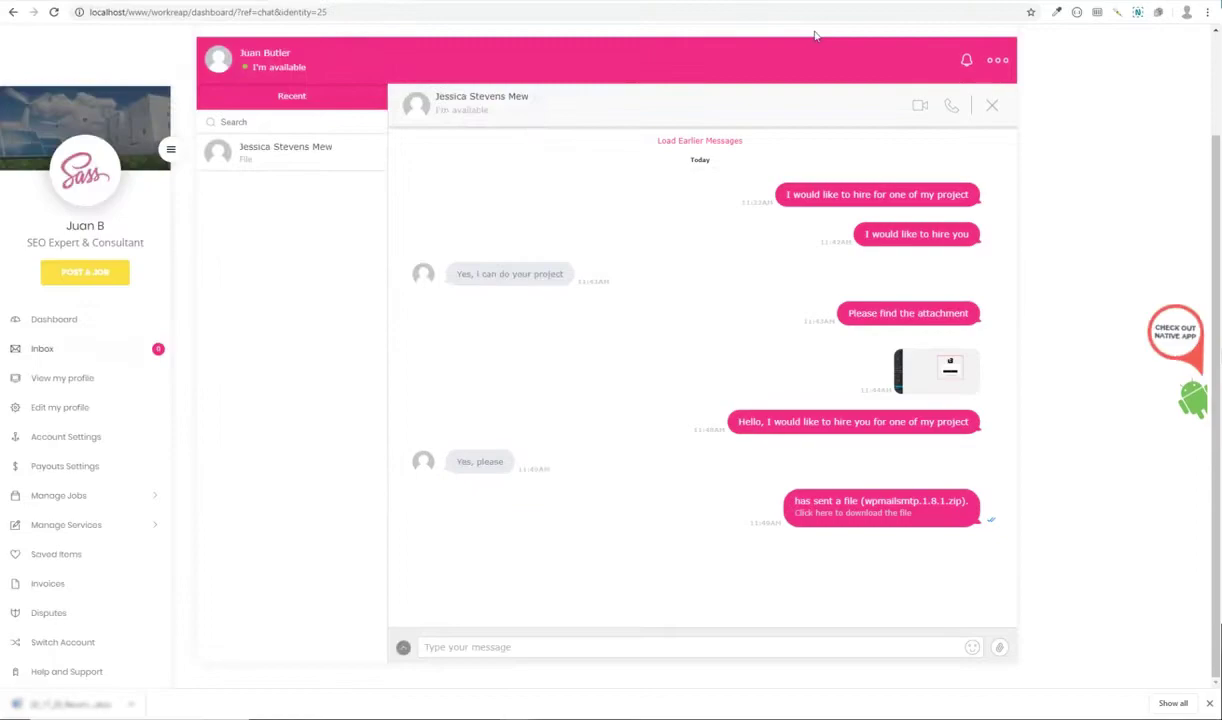
key(super+Right)
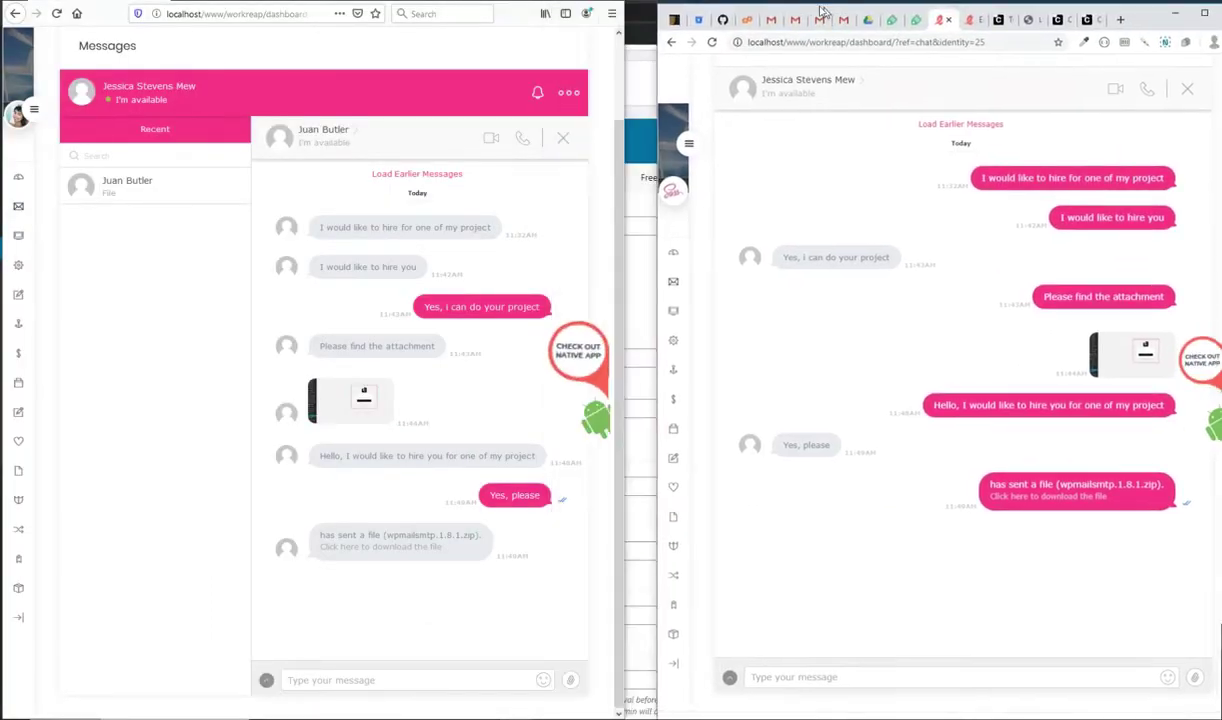
Send the message "hello" from the employer's chat to the freelancer.
click(342, 679)
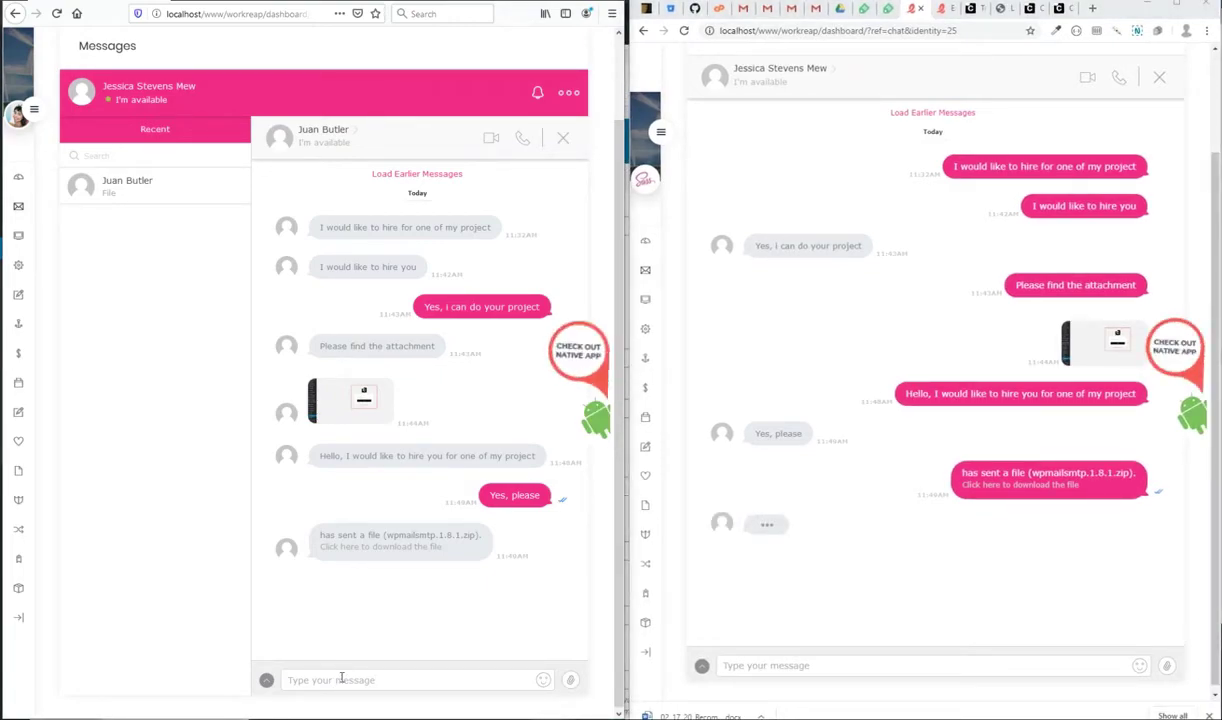
click(768, 666)
text(hello)
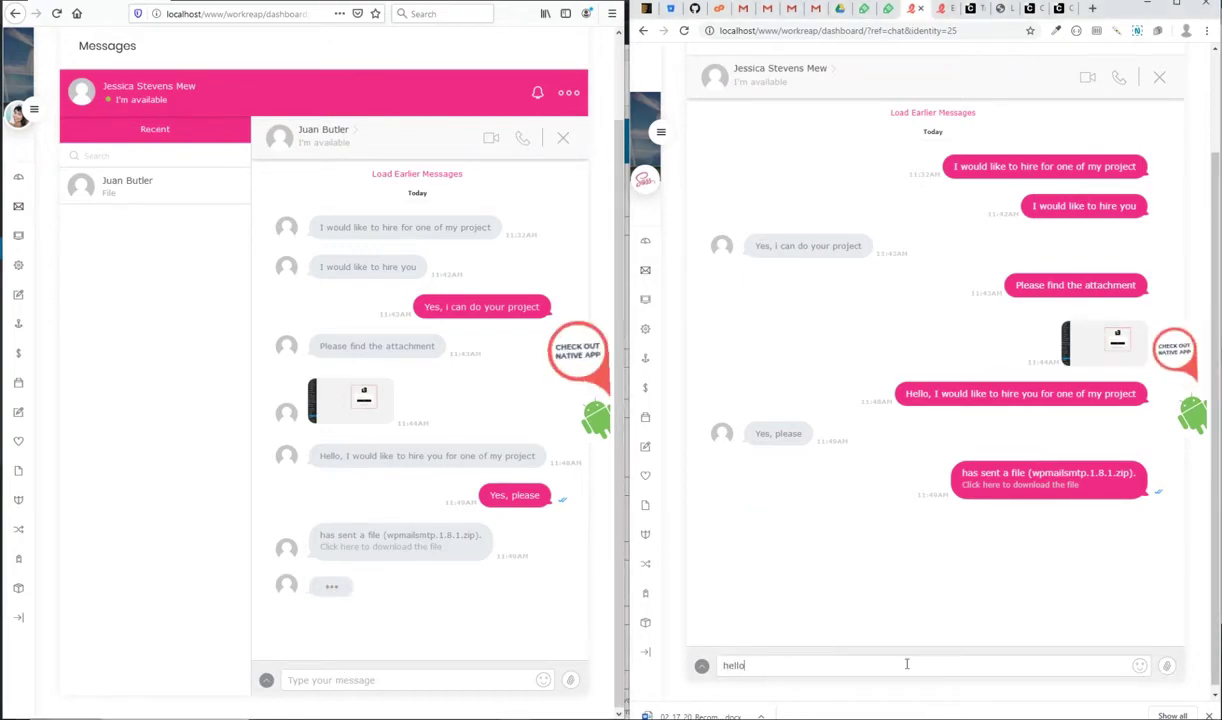
key(Return)
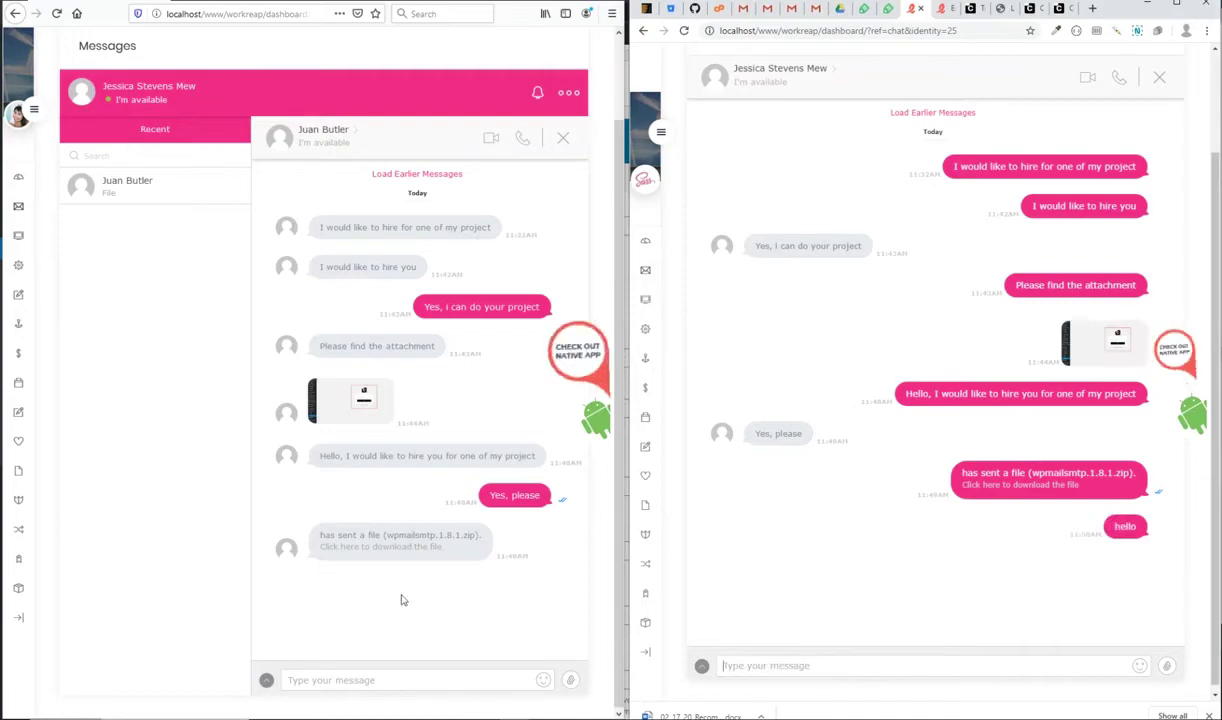
Reply "Yes please" from the freelancer's chat to the employer's greeting.
click(347, 679)
text(U)
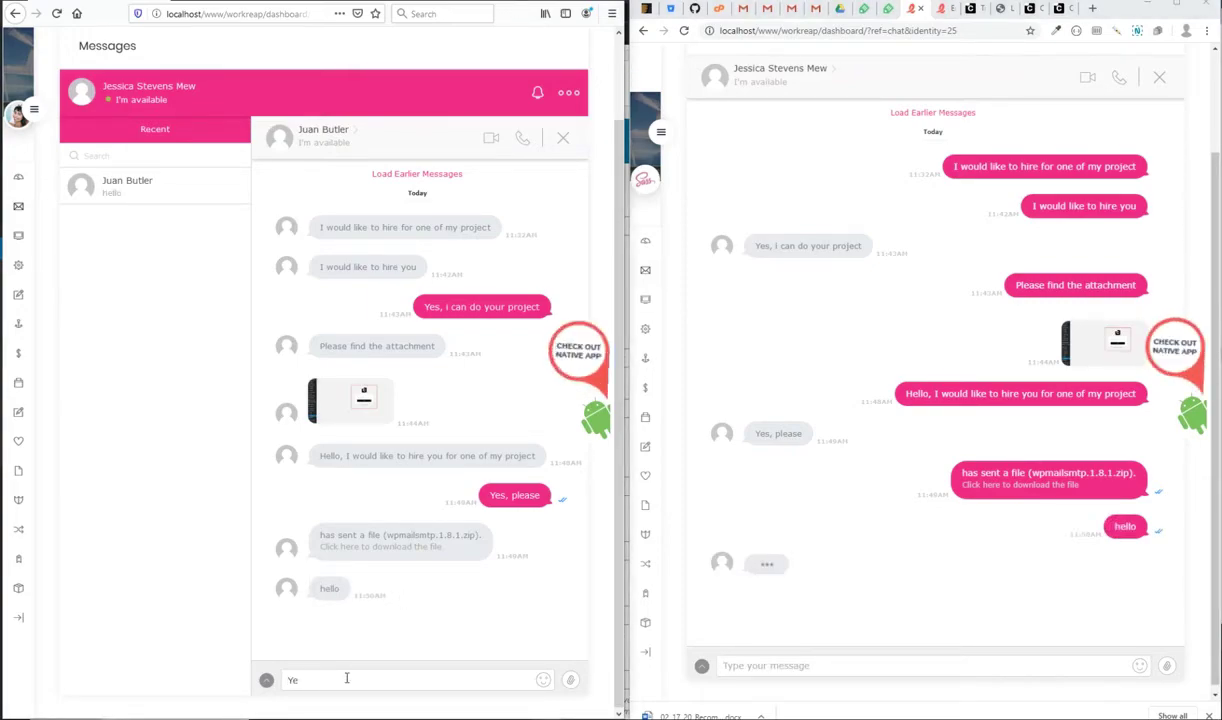
text(es pleaSe)
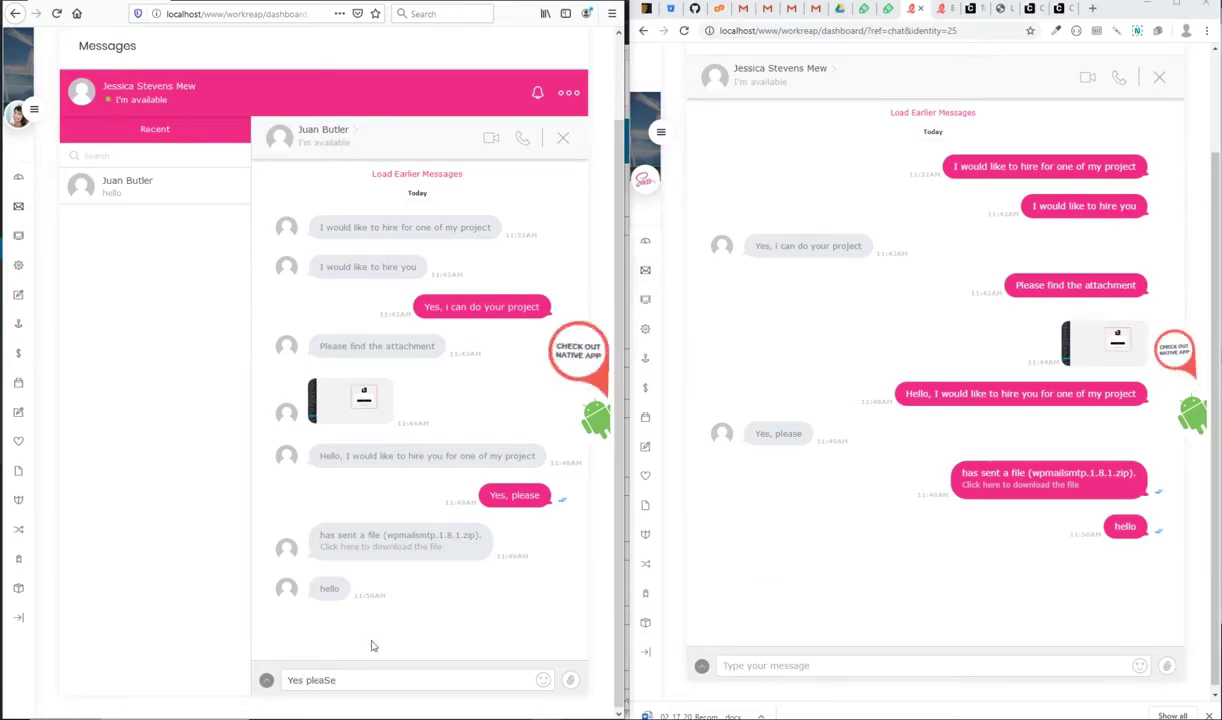
key(BackSpace)
key(BackSpace)
text(se)
key(Return)
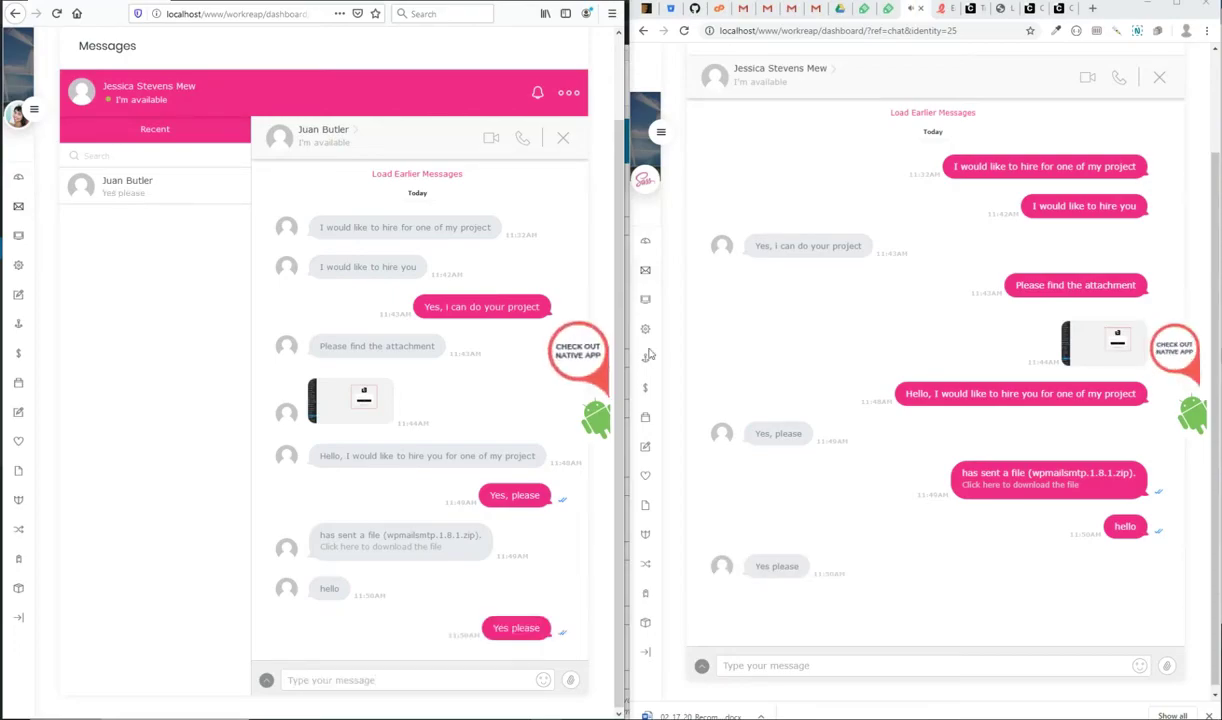
scroll(317, 288, up, 3)
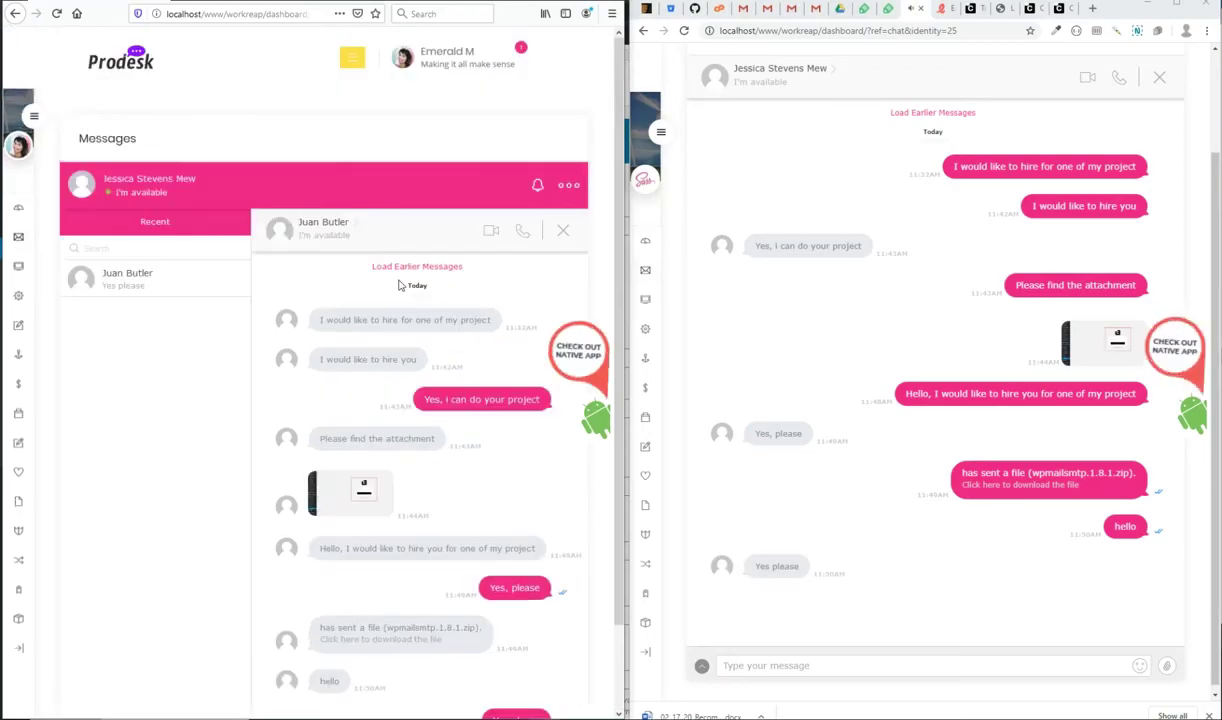
scroll(404, 285, down, 3)
scroll(804, 295, down, 1)
scroll(801, 294, up, 2)
scroll(801, 294, down, 3)
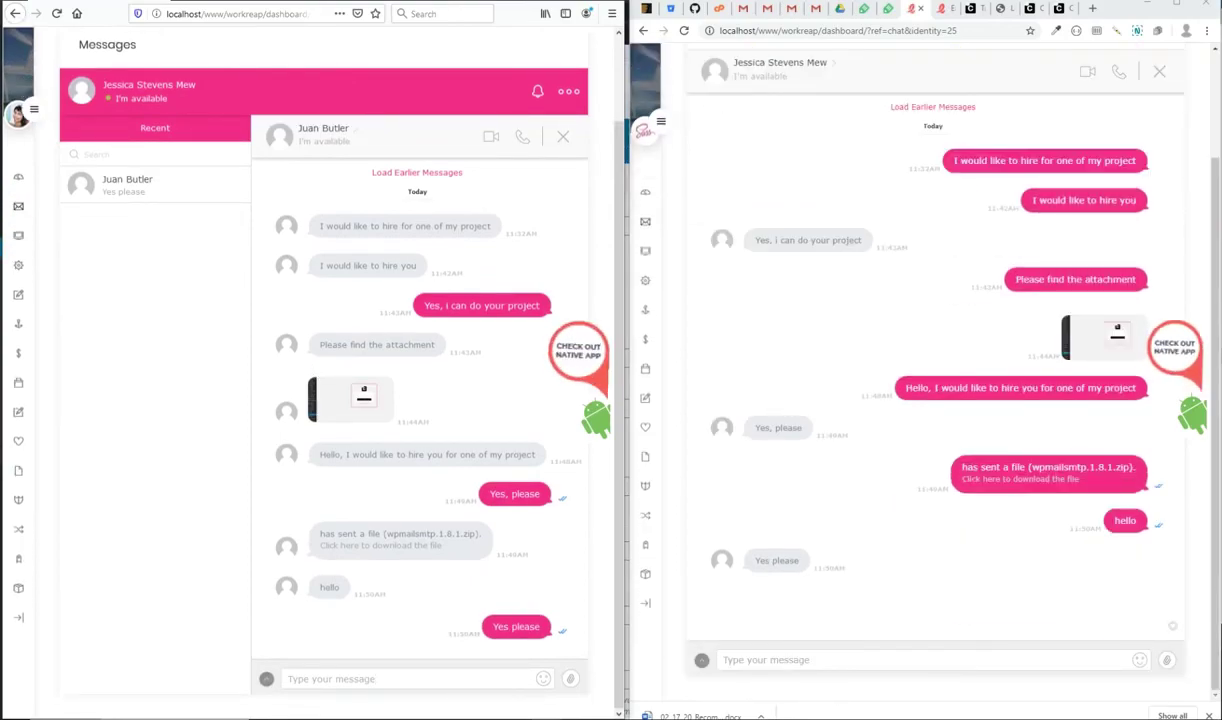
Switch to Notepad, reread the fourth instruction about employers inviting freelancers, and highlight the setup instructions from the fourth back to the first.
key(alt+Tab)
click(569, 320)
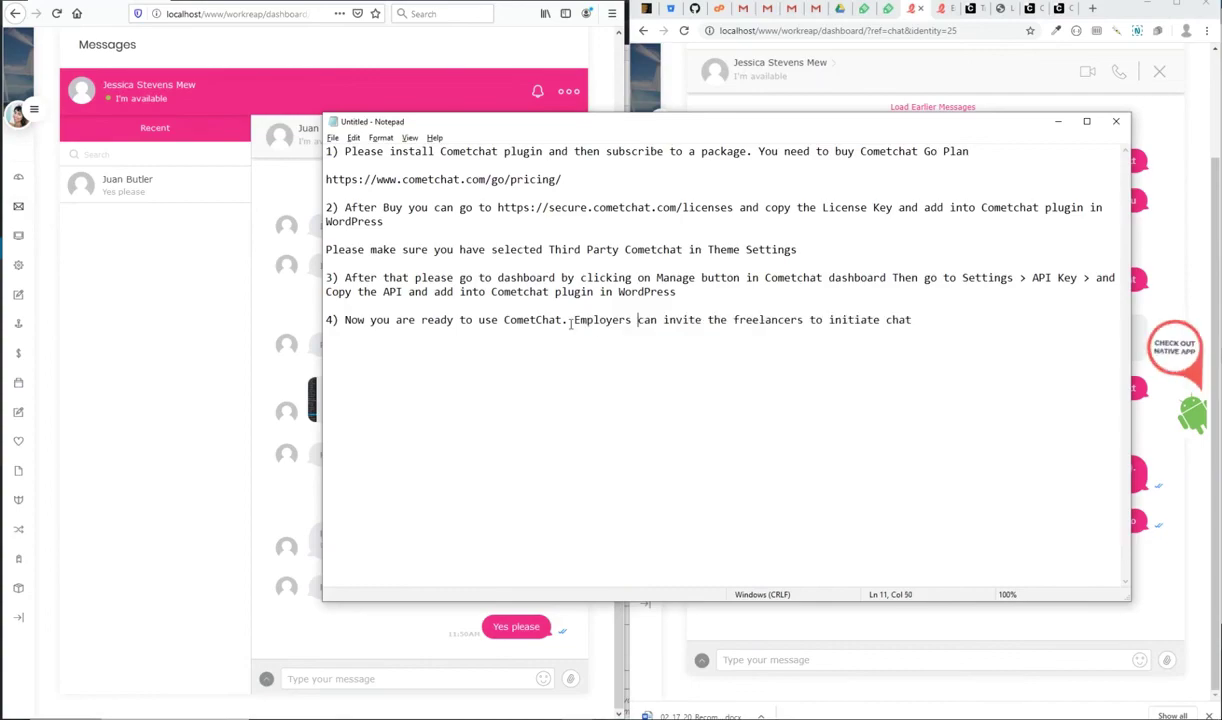
shift+click(848, 320)
drag(916, 320, 356, 152)
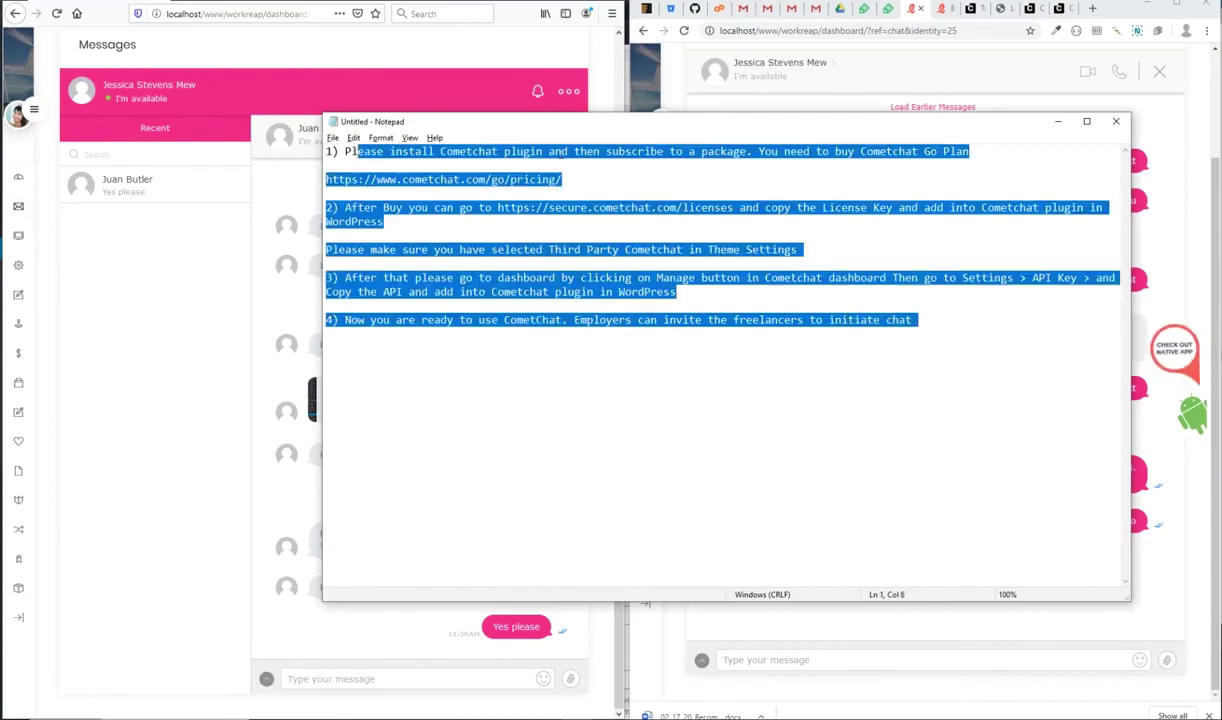